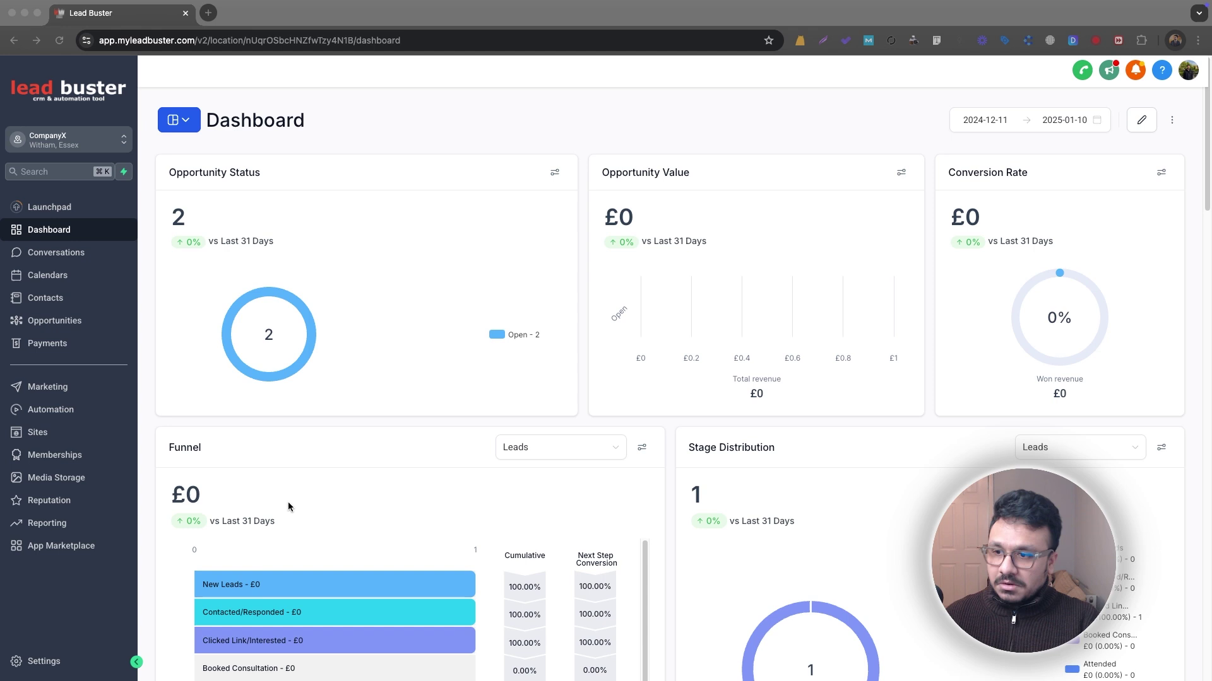
# Create a new automation workflow from scratch inside the Workflow Actions folder.
pyautogui.click(32, 411)
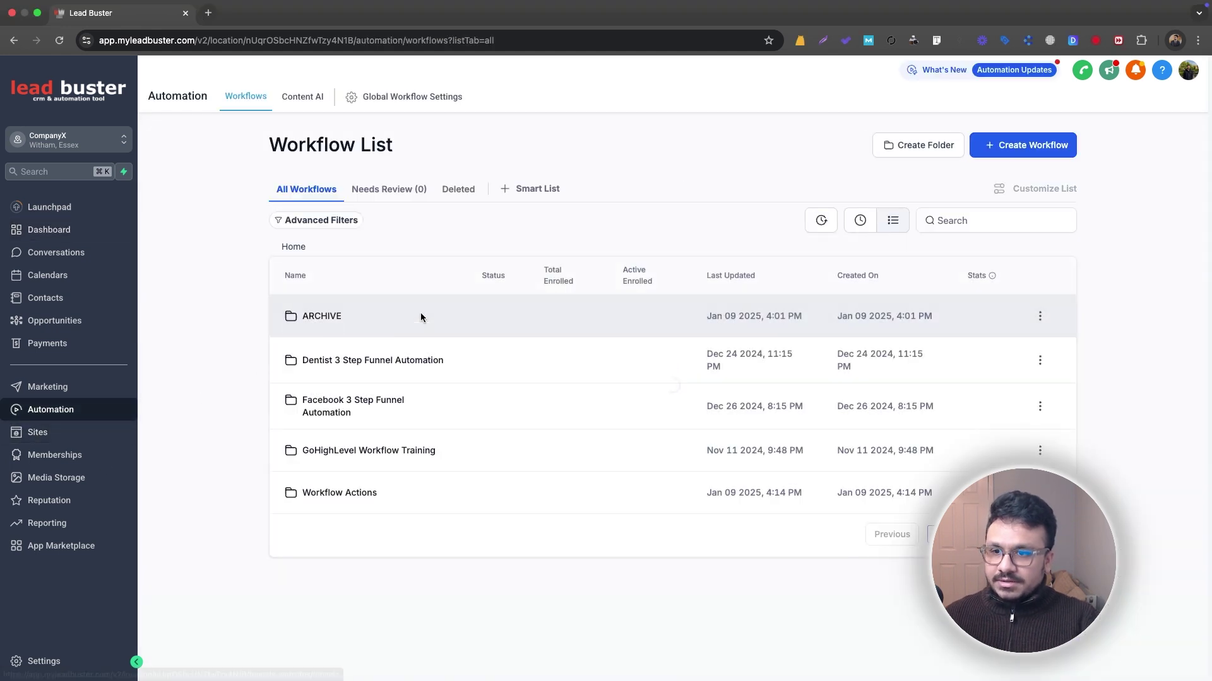
pyautogui.click(323, 493)
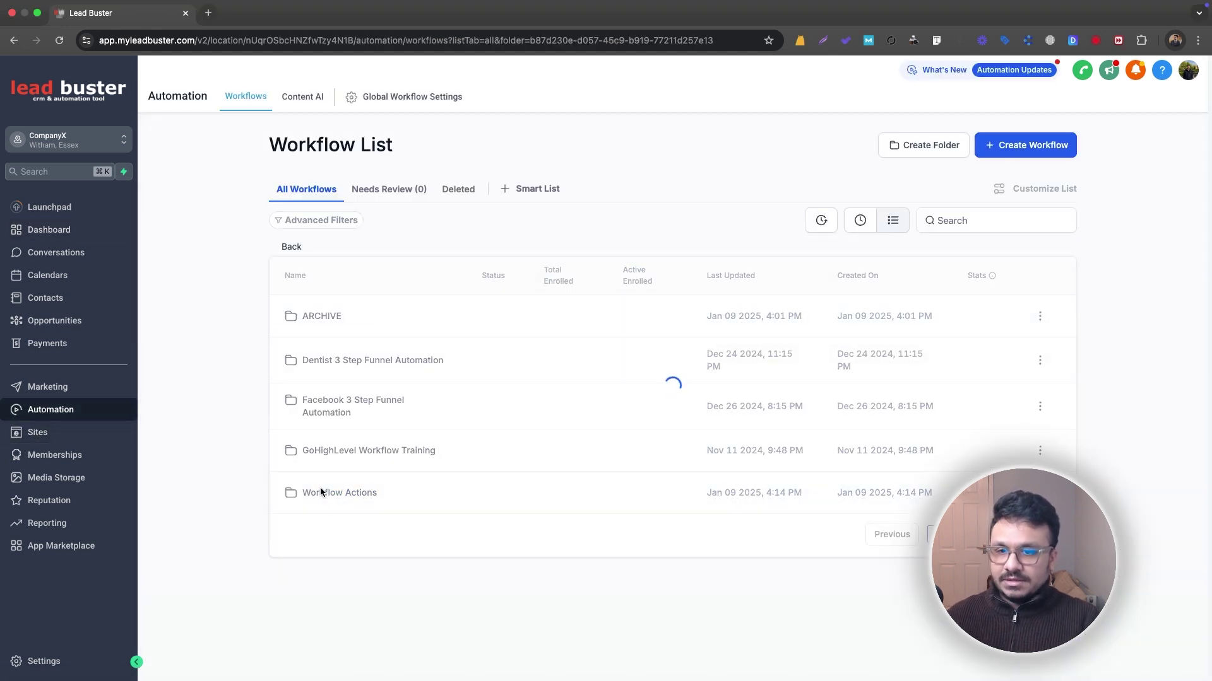
pyautogui.click(1007, 155)
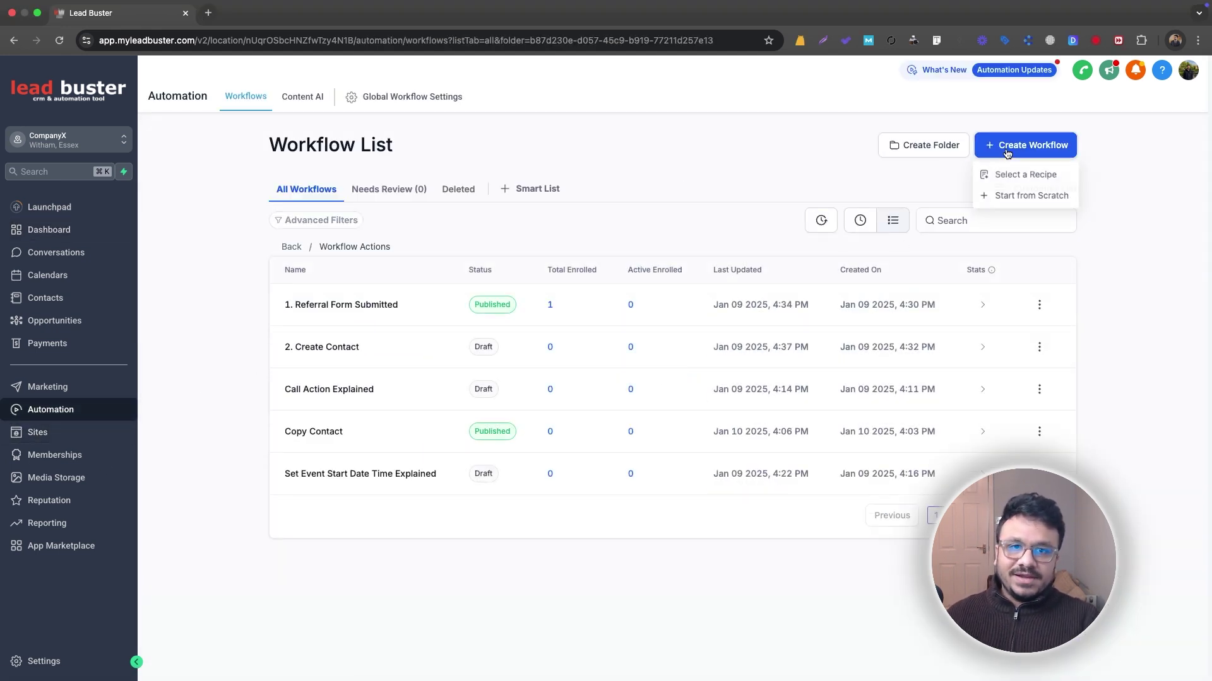
pyautogui.click(1012, 197)
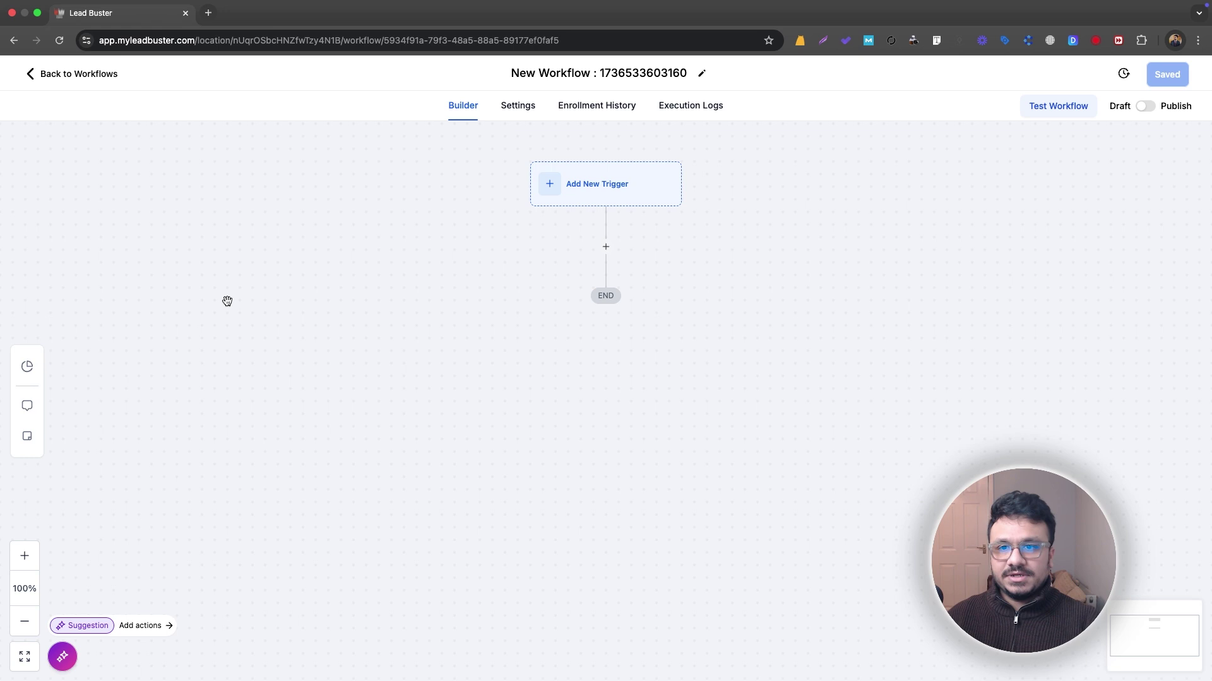
# Rename the new workflow as Edit Conversation.
pyautogui.click(616, 76)
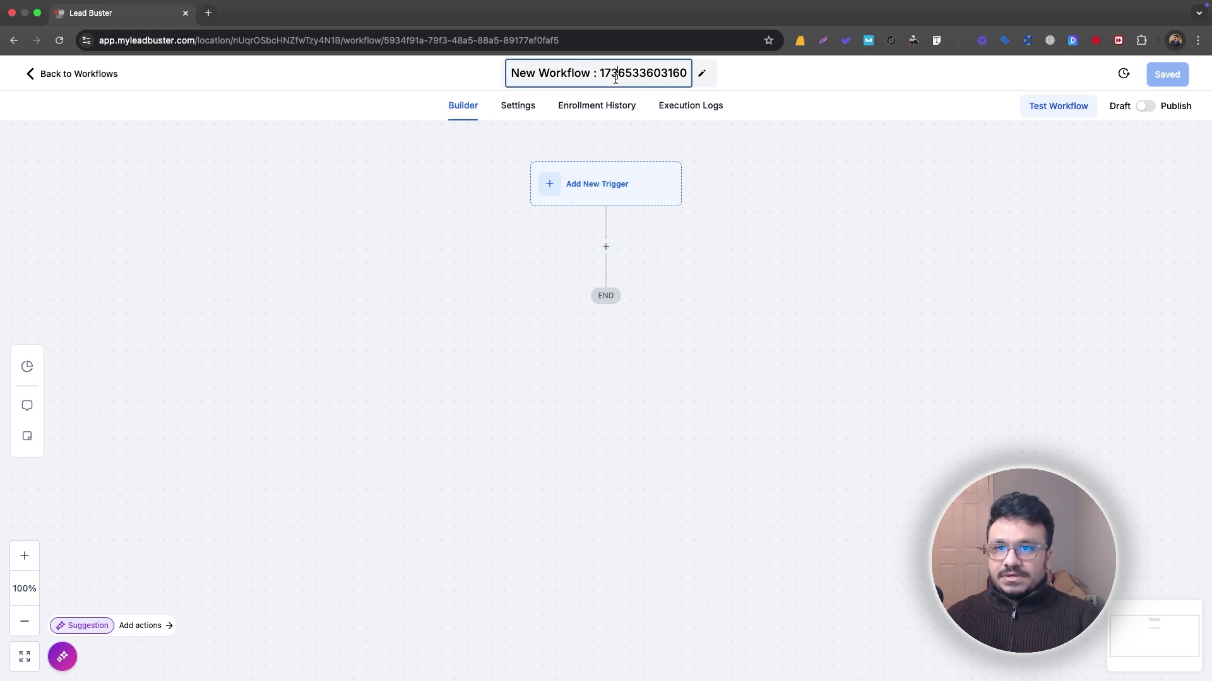
pyautogui.tripleClick(616, 76)
pyautogui.write('Edit Conversation')
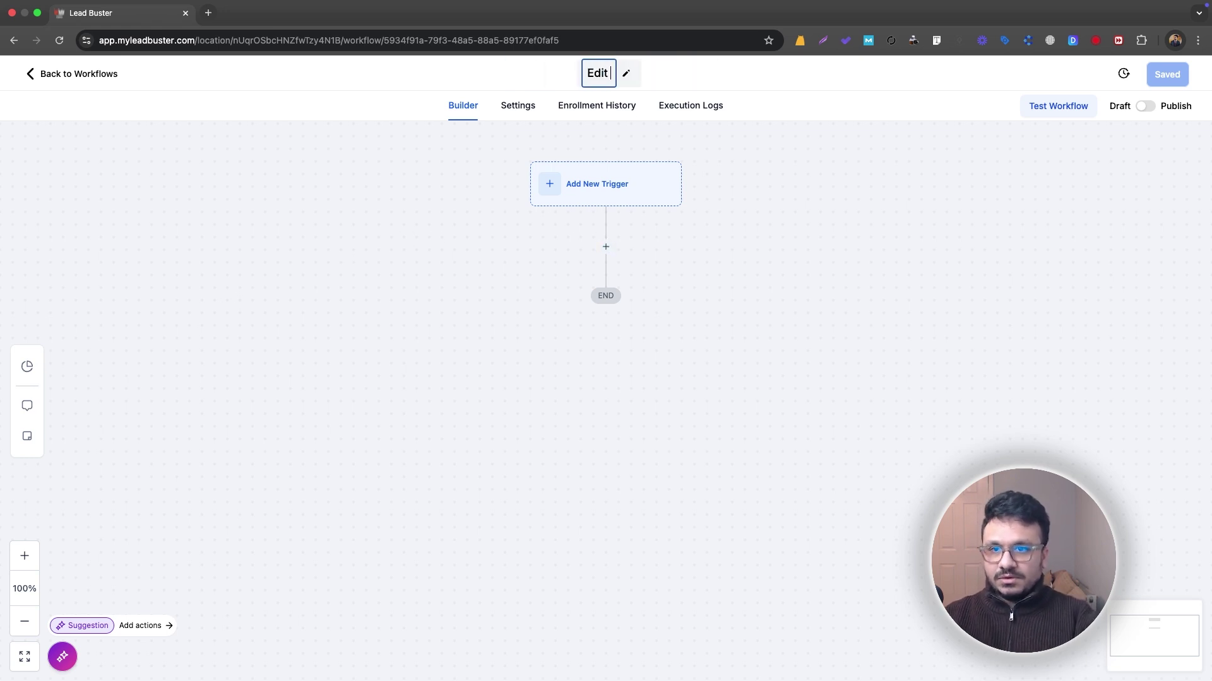
pyautogui.click(774, 274)
# Search the workflow triggers for "customer" and choose Customer Replied as the trigger.
pyautogui.click(589, 193)
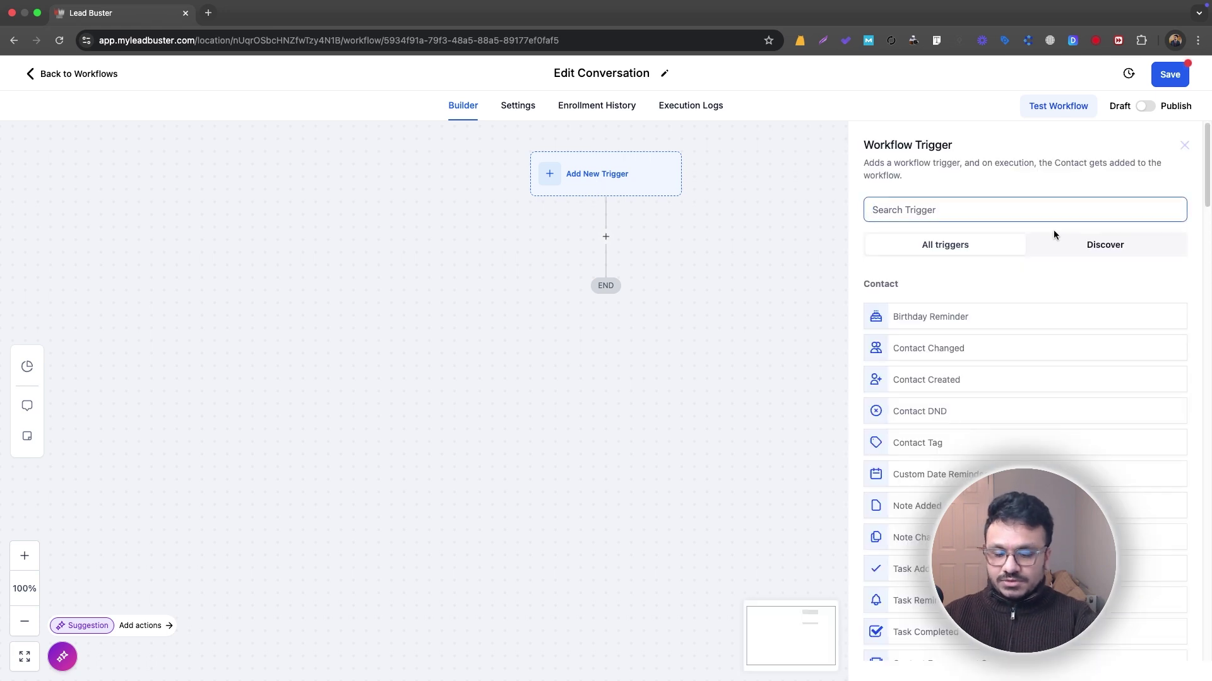
pyautogui.write('cus')
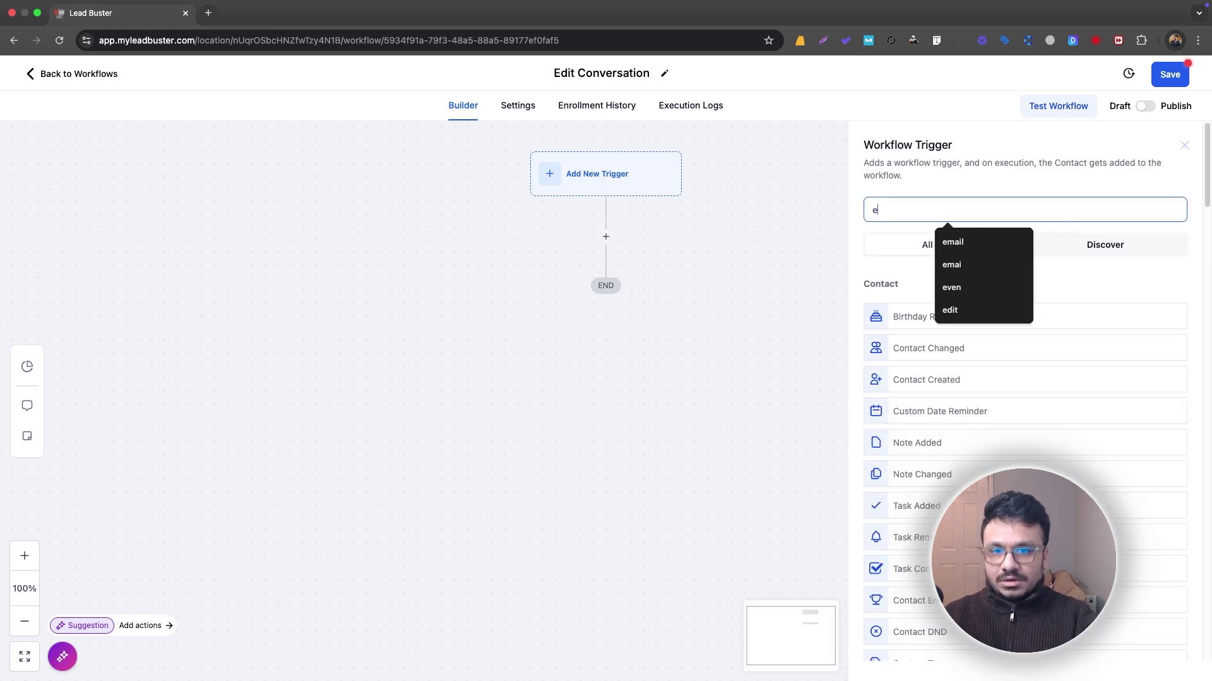
pyautogui.write('tomer')
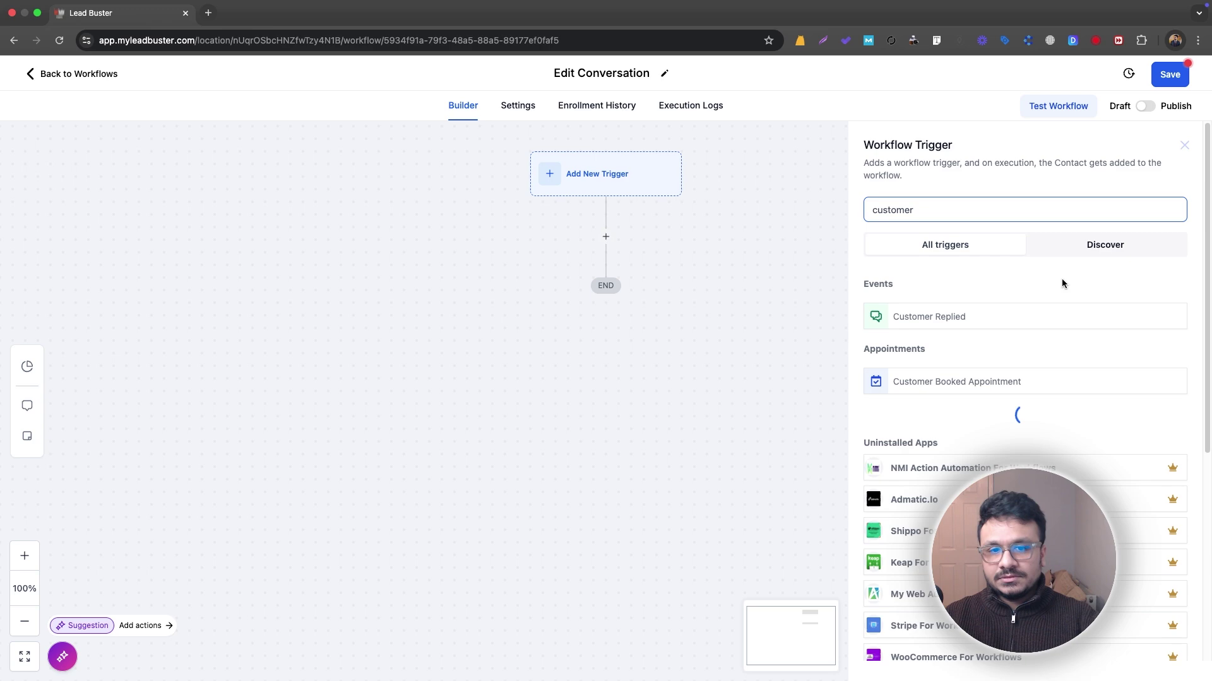
pyautogui.click(946, 328)
# Add a filter to the Customer Replied trigger with Reply channel set to Email.
pyautogui.click(690, 331)
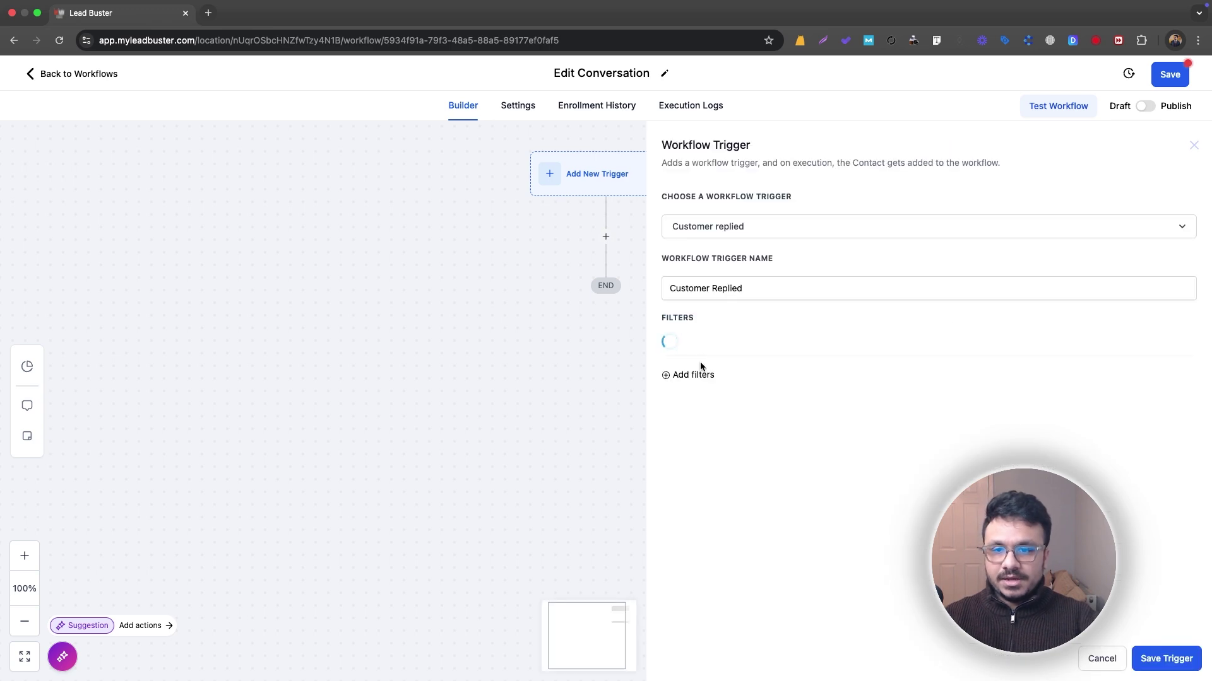
pyautogui.click(692, 347)
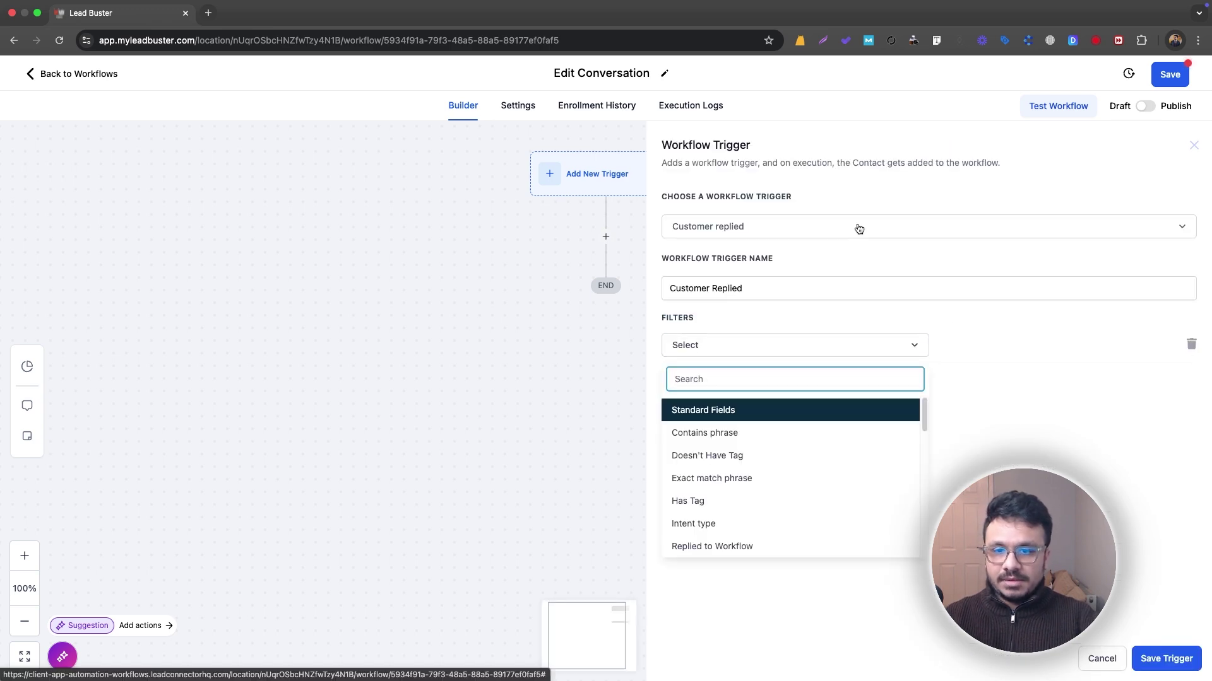
pyautogui.scroll(-1, 746, 531)
pyautogui.click(748, 541)
pyautogui.click(958, 345)
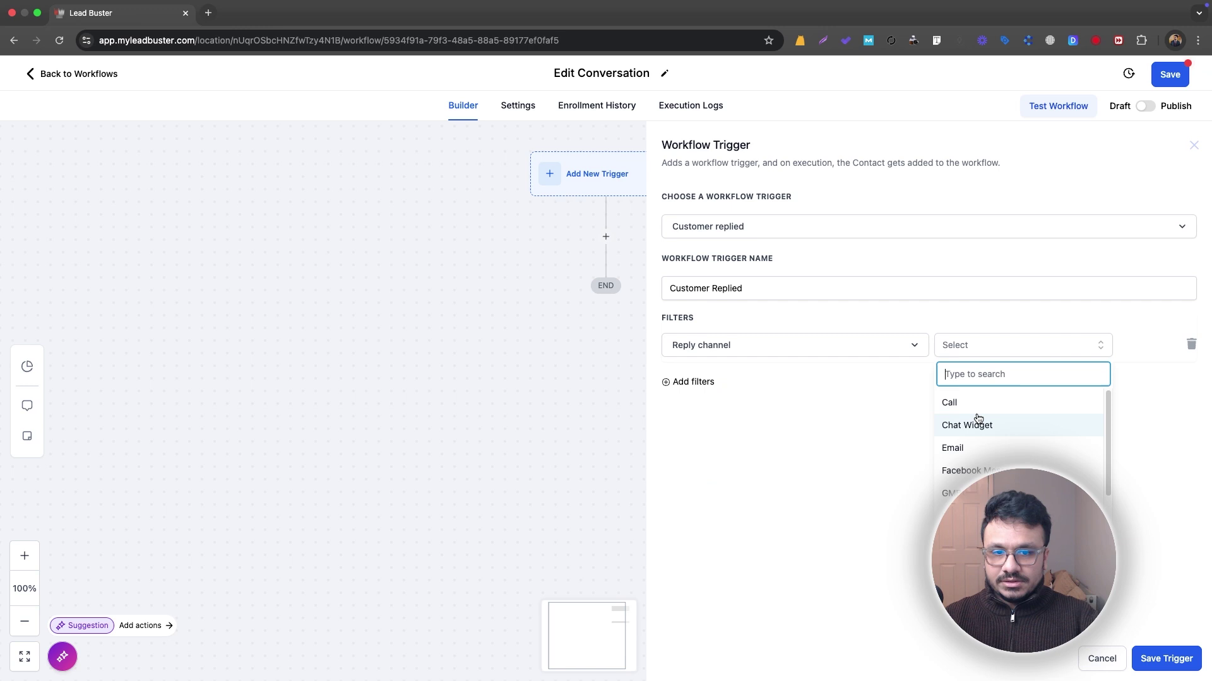
pyautogui.click(972, 446)
# Add a second trigger filter with Intent type set to Negative/No and save the trigger.
pyautogui.click(688, 382)
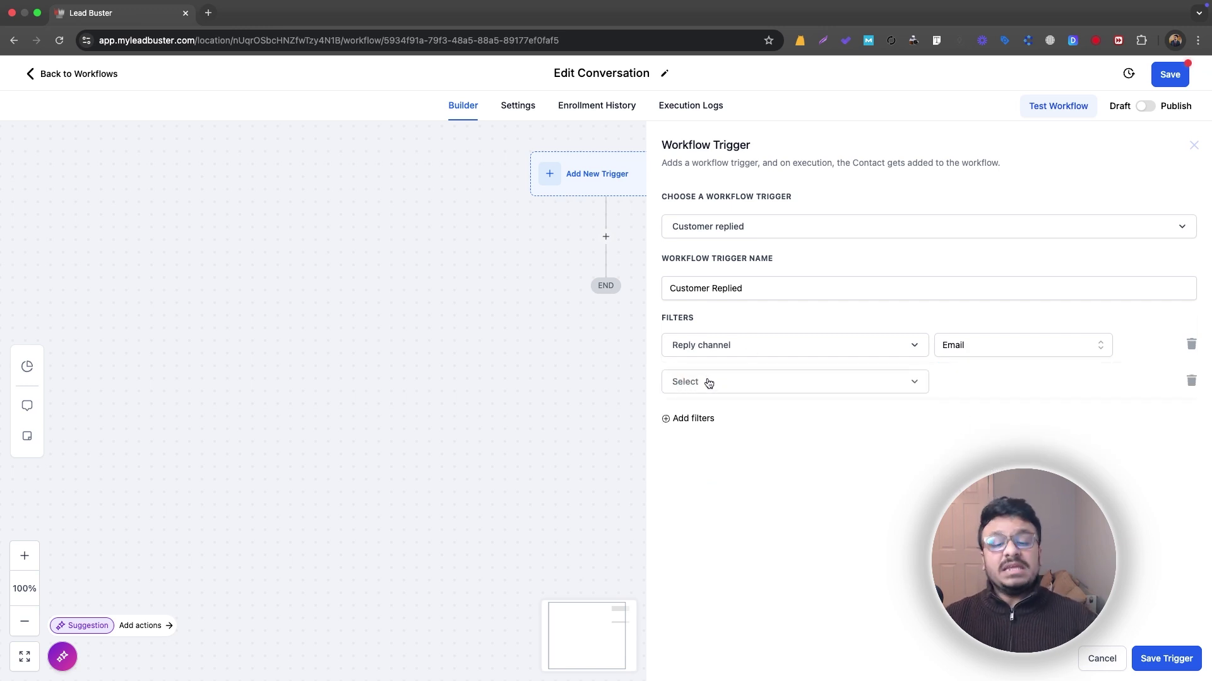
pyautogui.click(708, 383)
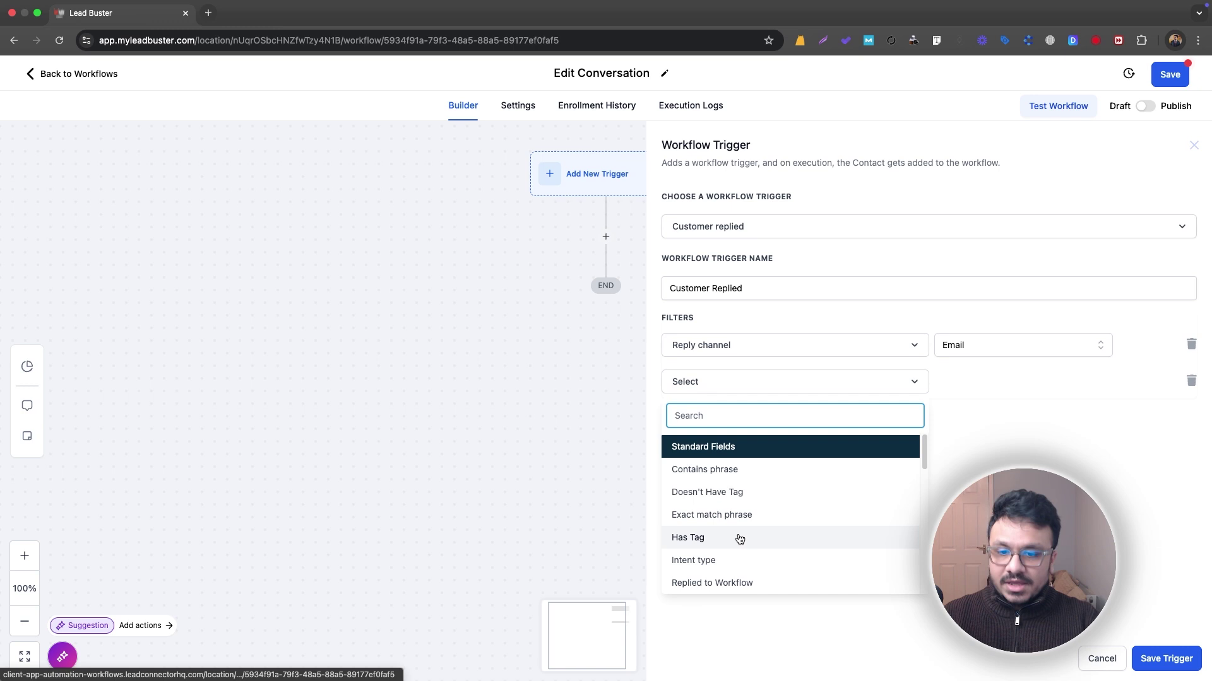
pyautogui.click(738, 561)
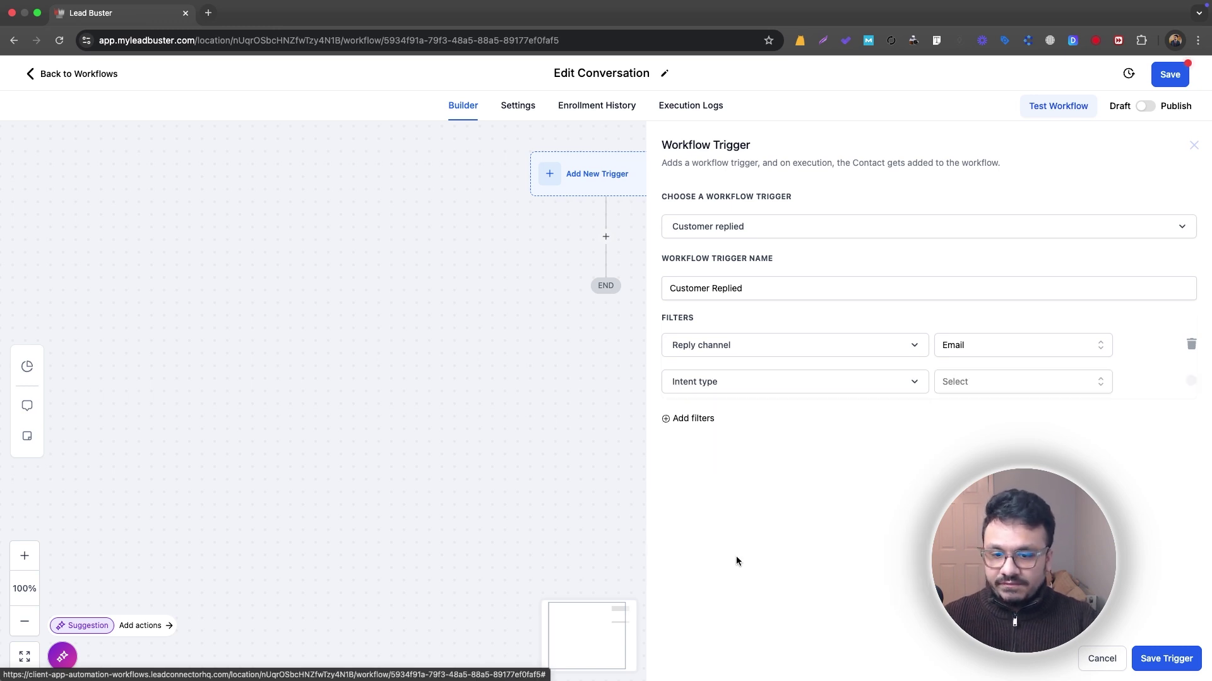
pyautogui.click(991, 383)
pyautogui.click(984, 448)
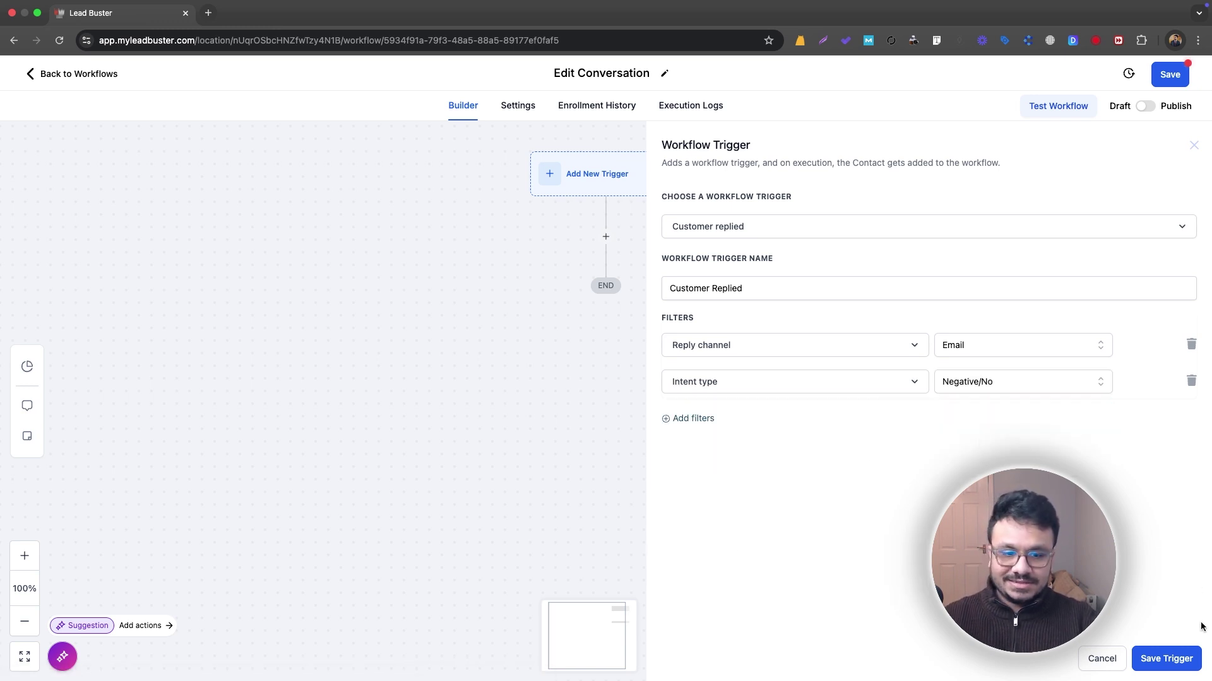
pyautogui.click(1167, 658)
# Add an Edit Conversation action to the workflow and set its read status to Mark as Read.
pyautogui.click(604, 270)
pyautogui.write('edit')
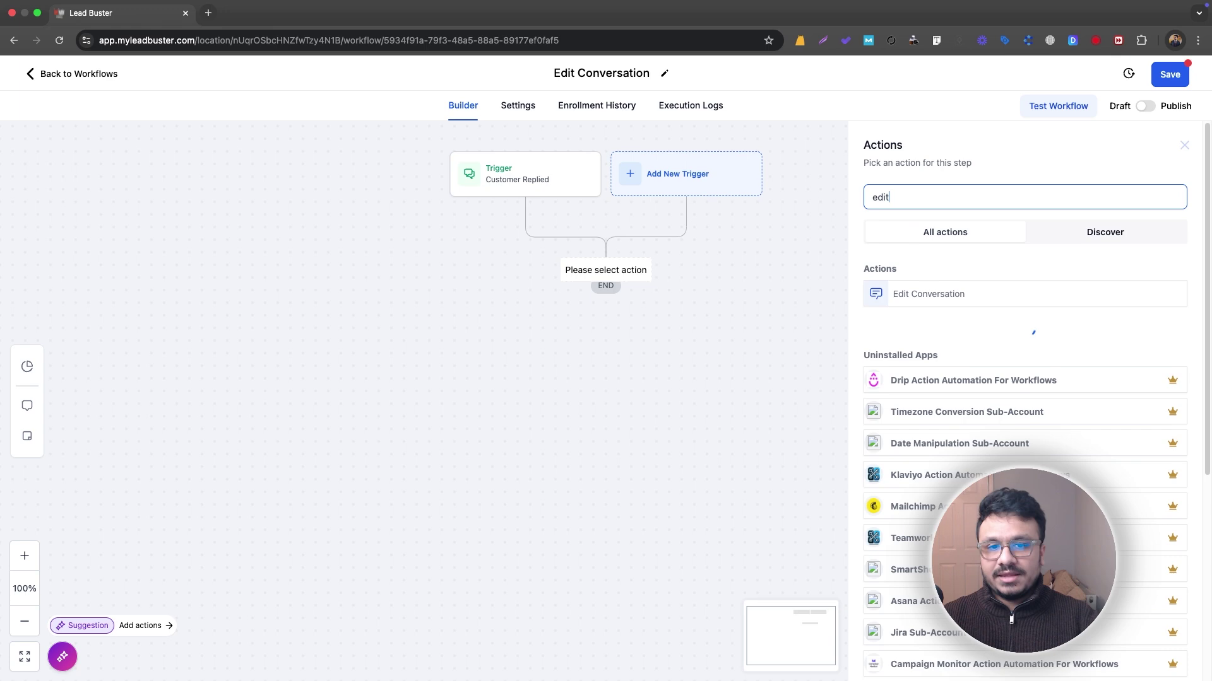
pyautogui.click(945, 295)
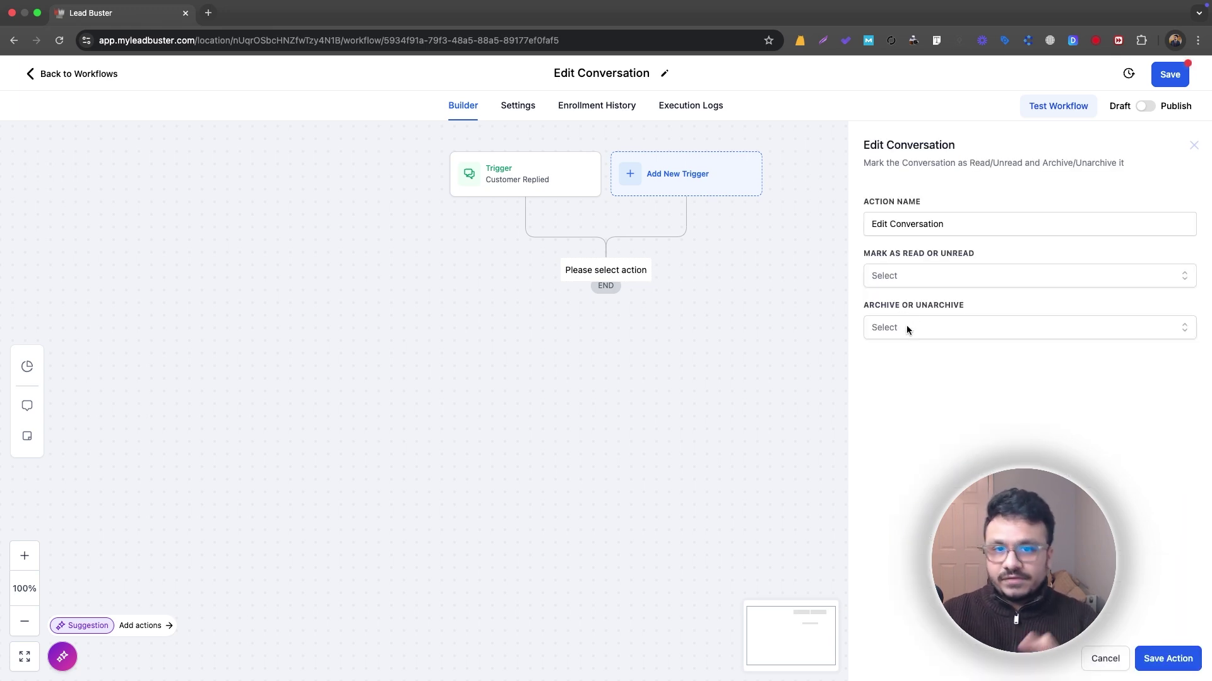
pyautogui.click(906, 326)
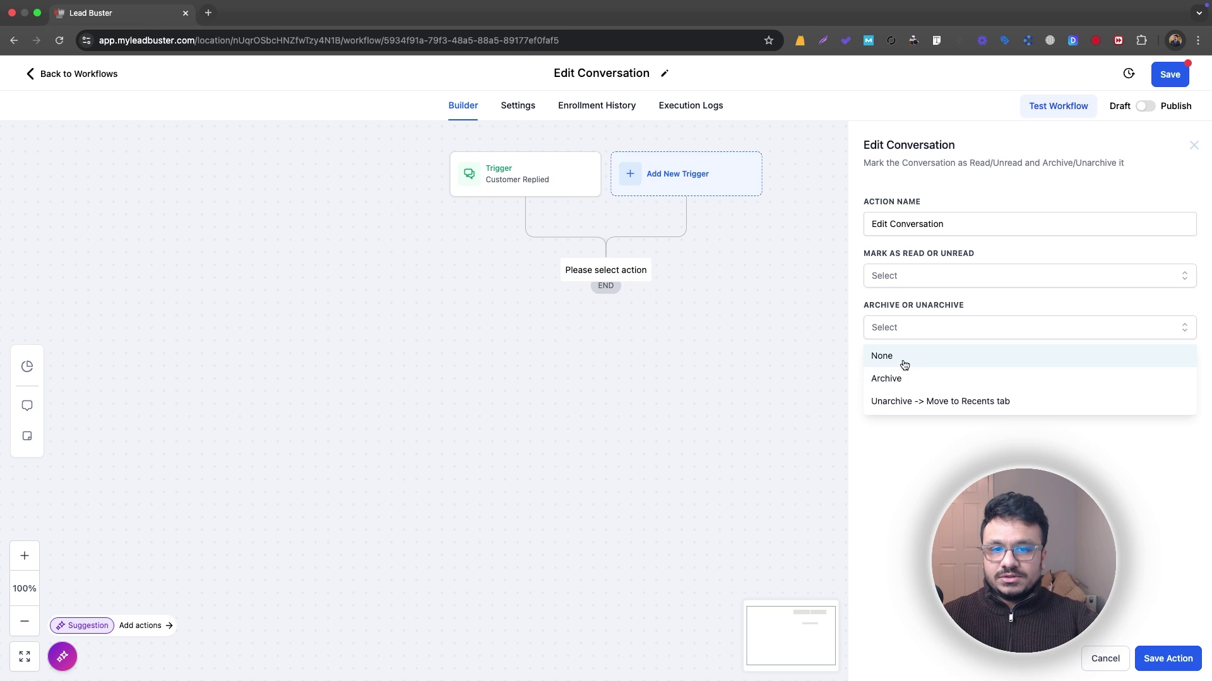
pyautogui.click(907, 275)
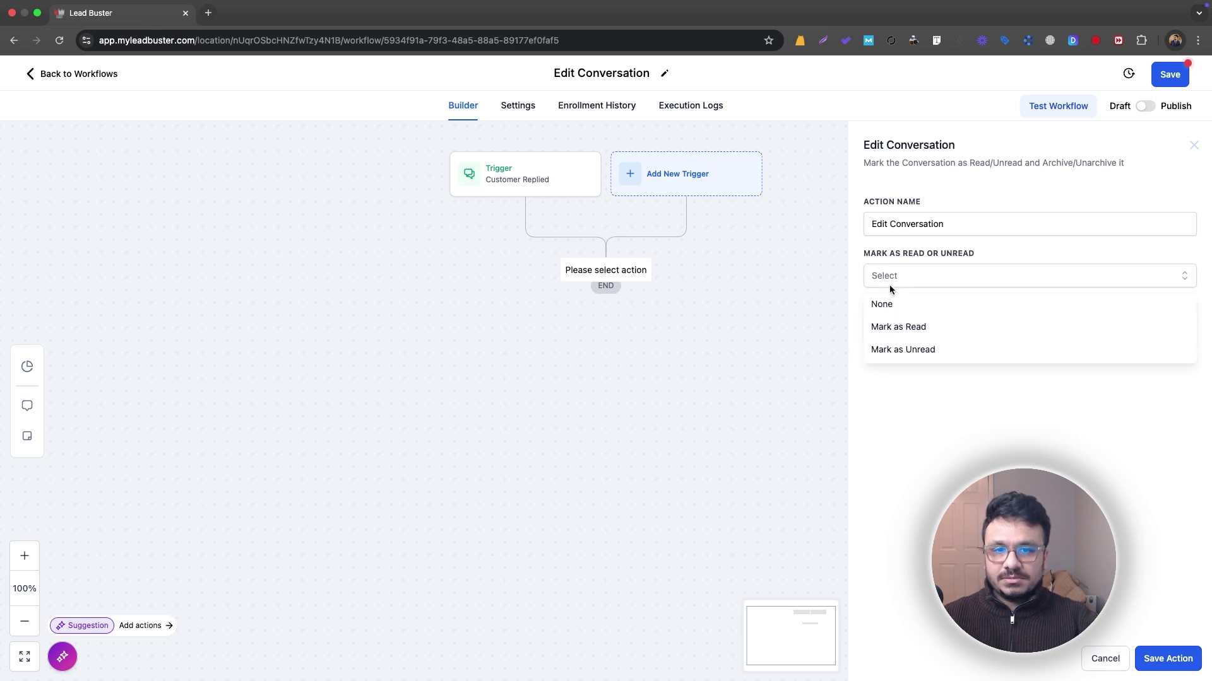
pyautogui.click(893, 329)
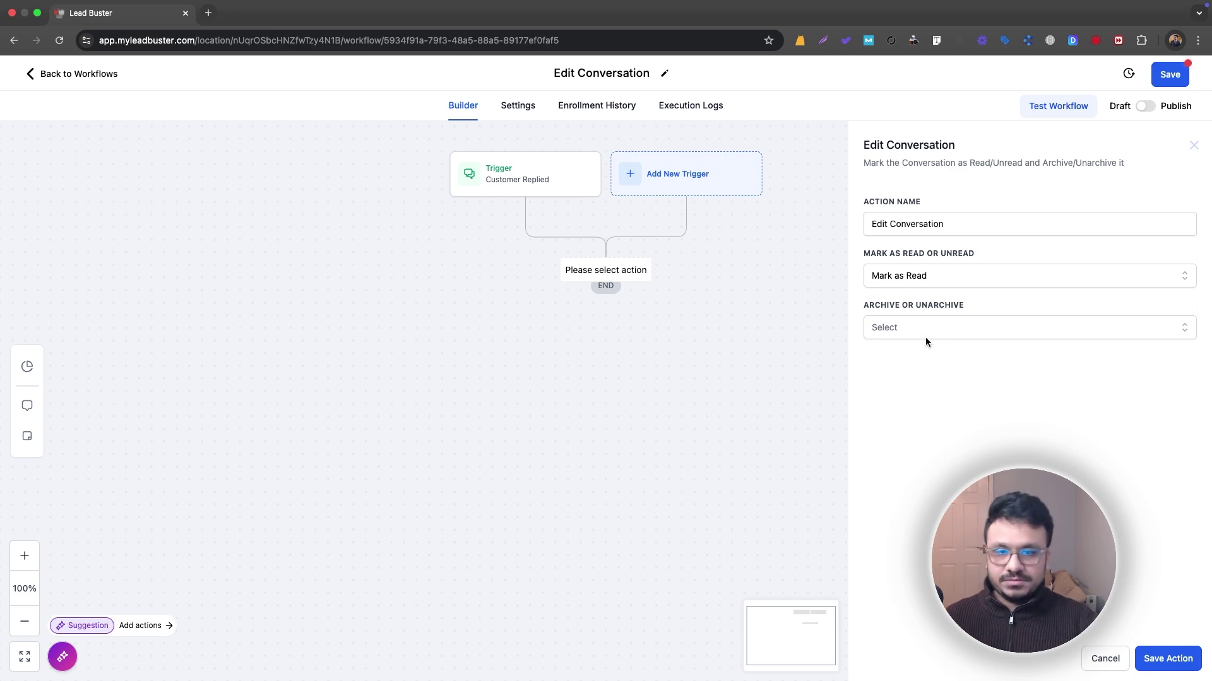
# Try Archive for the action's Archive or Unarchive setting, switch it to None and save the action.
pyautogui.click(909, 327)
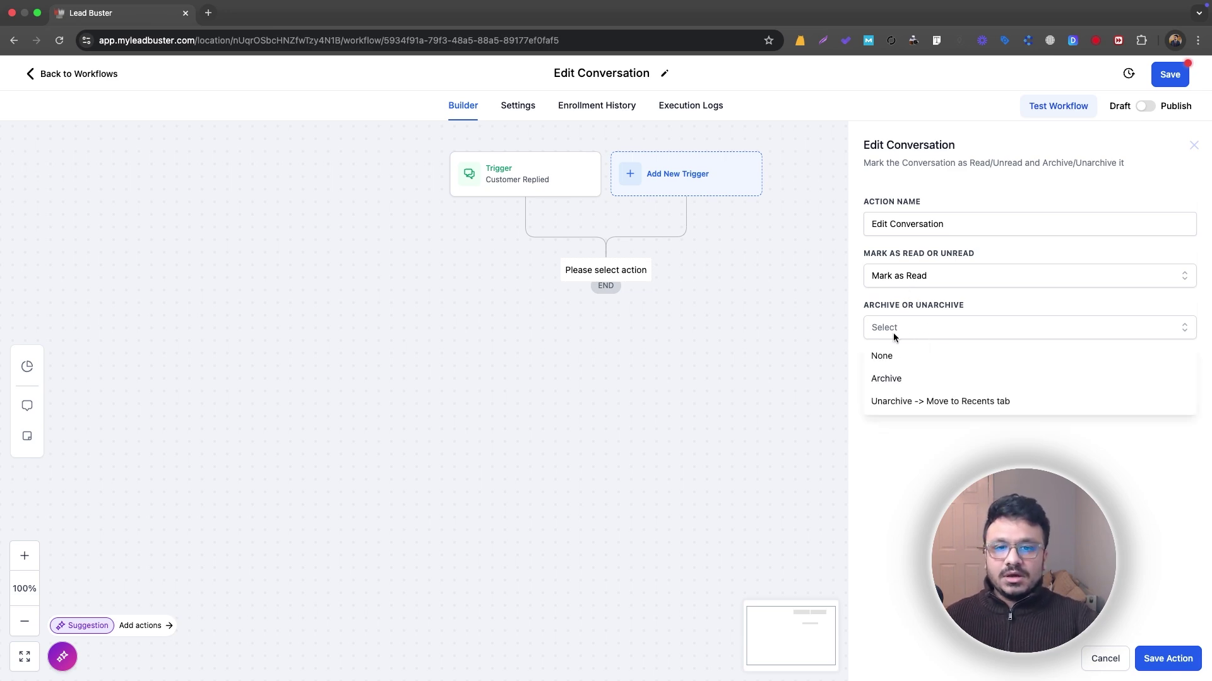
pyautogui.click(906, 382)
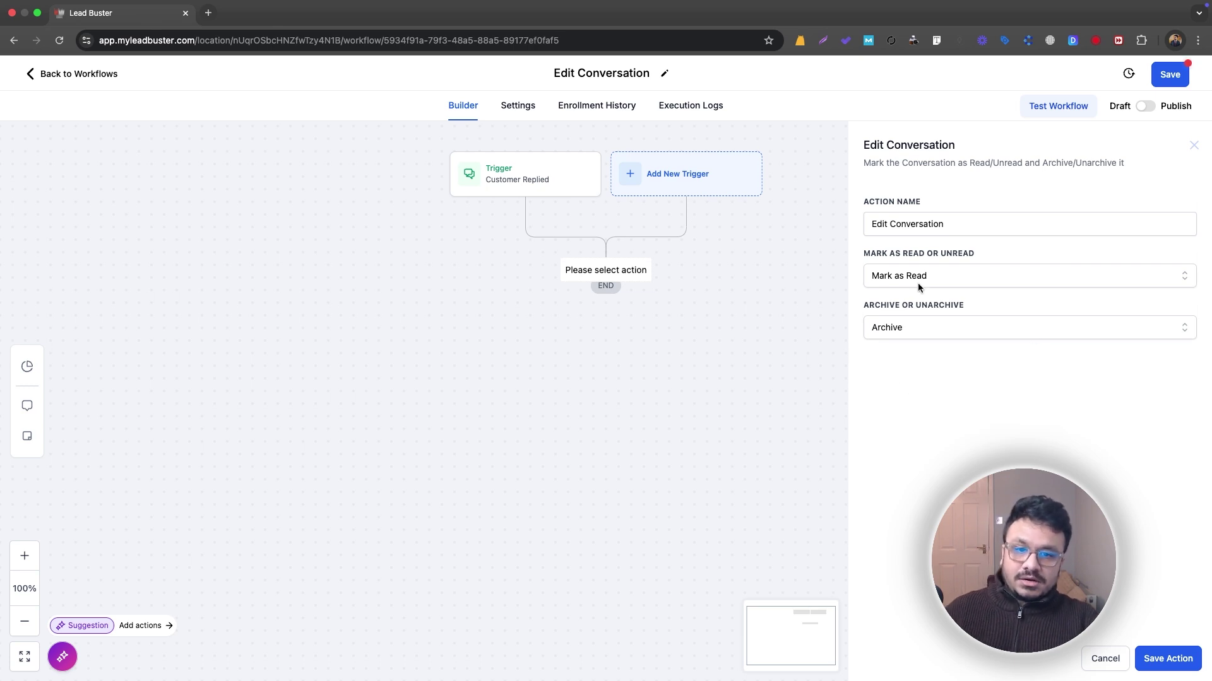
pyautogui.click(900, 328)
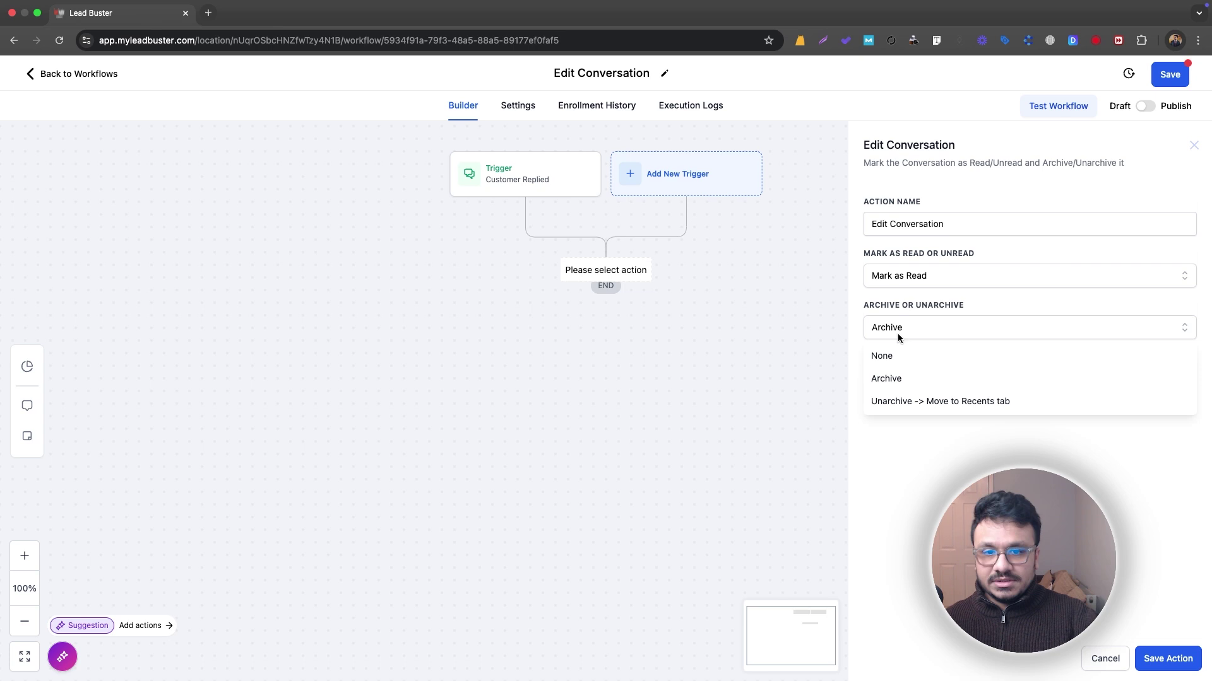
pyautogui.click(966, 354)
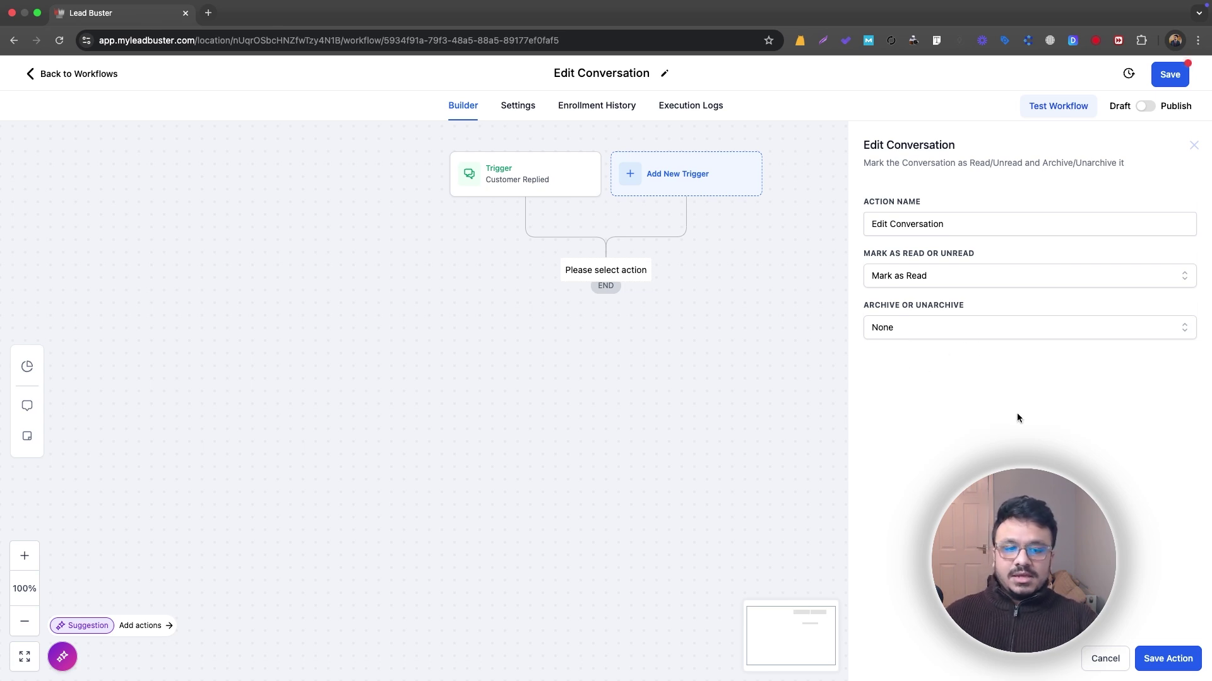
pyautogui.click(1155, 658)
# Reopen the Edit Conversation action, set Archive or Unarchive to None again and save the action.
pyautogui.click(603, 312)
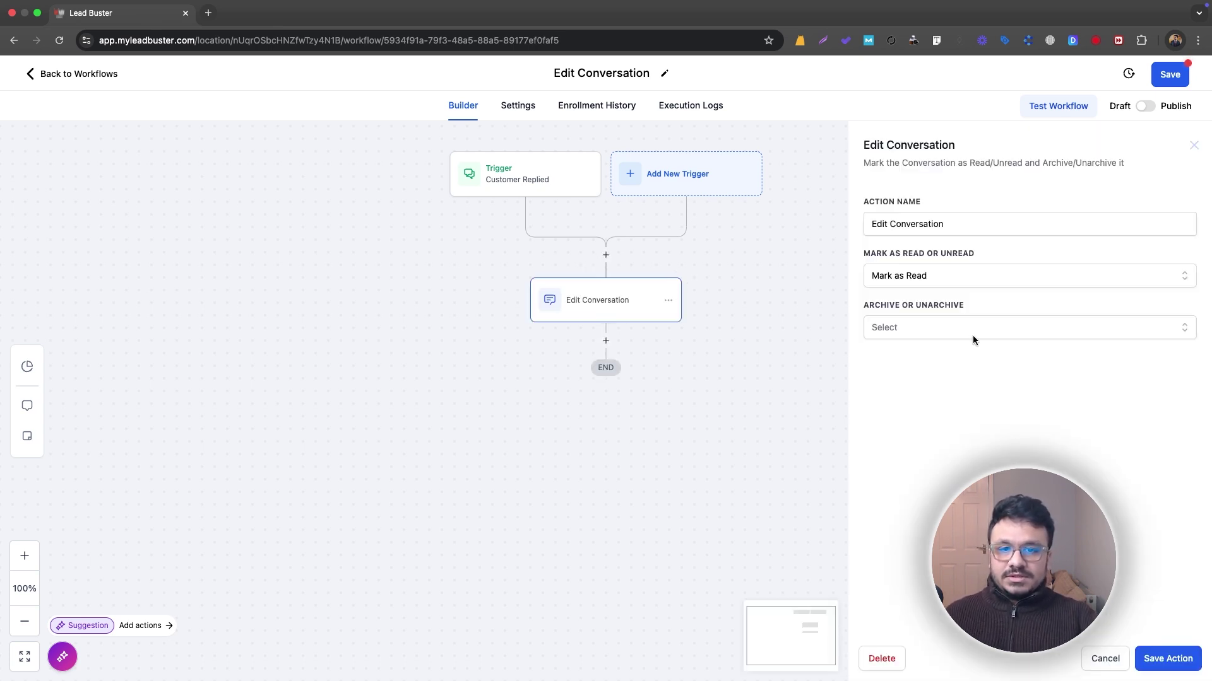
pyautogui.click(1005, 334)
pyautogui.click(915, 356)
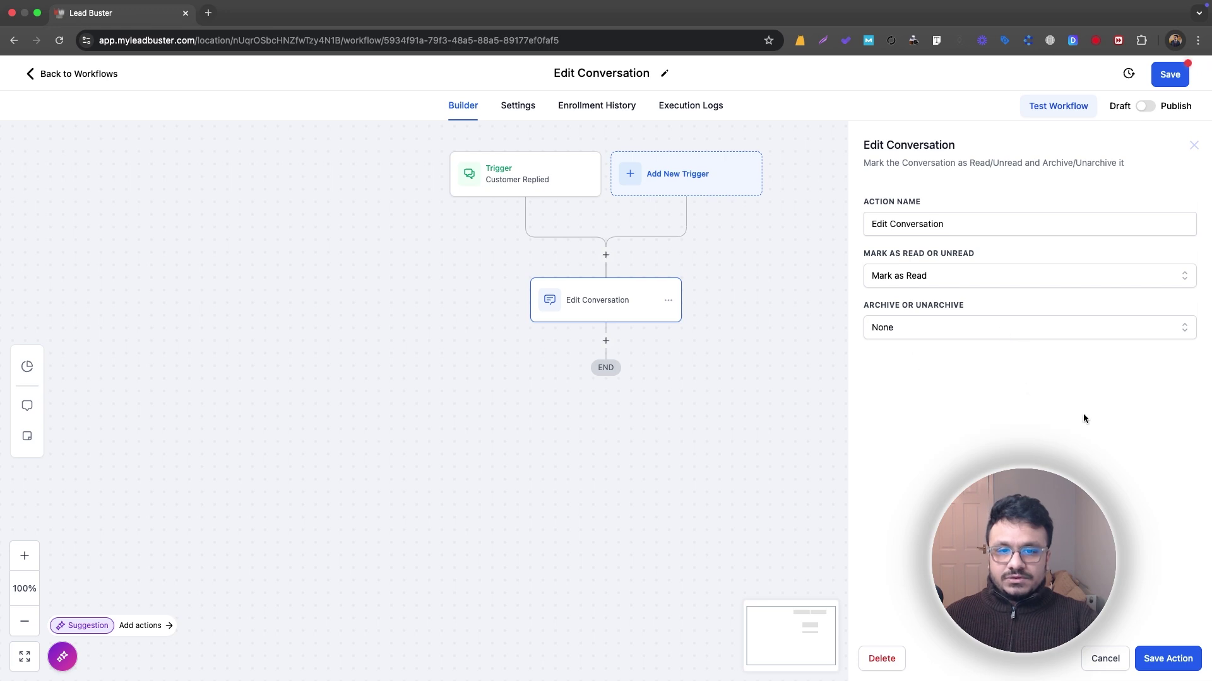
pyautogui.click(1167, 657)
# Switch the workflow from Draft to Publish and save it.
pyautogui.click(1146, 106)
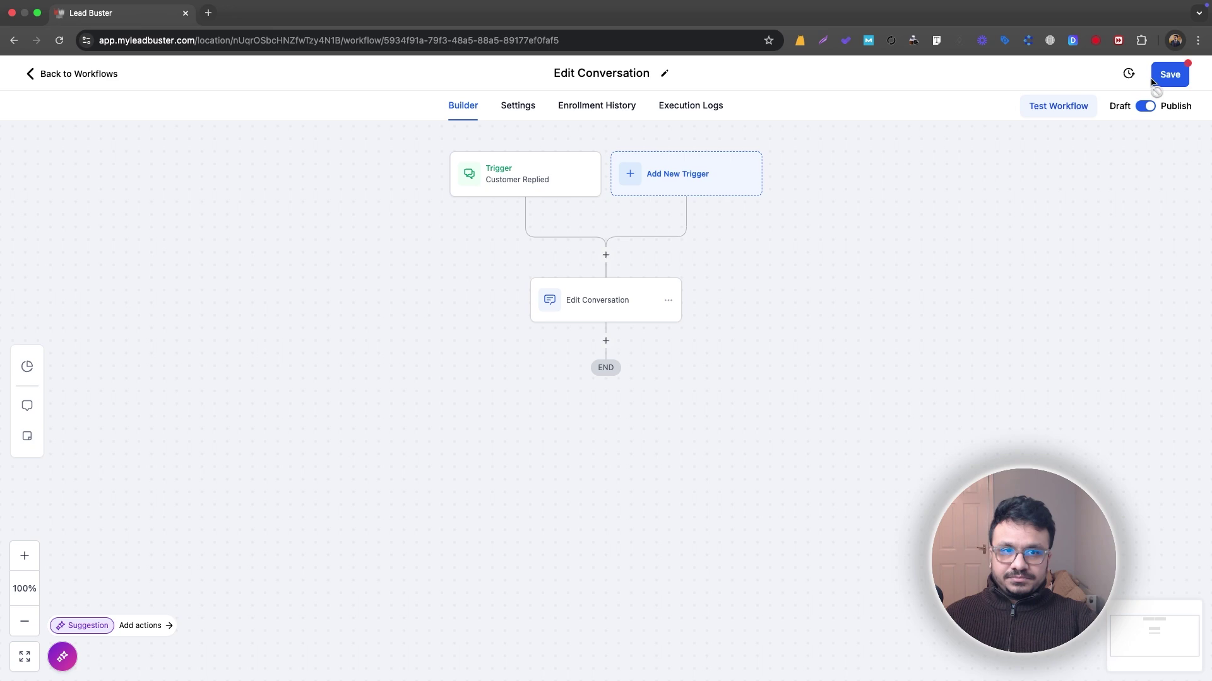
pyautogui.click(1154, 79)
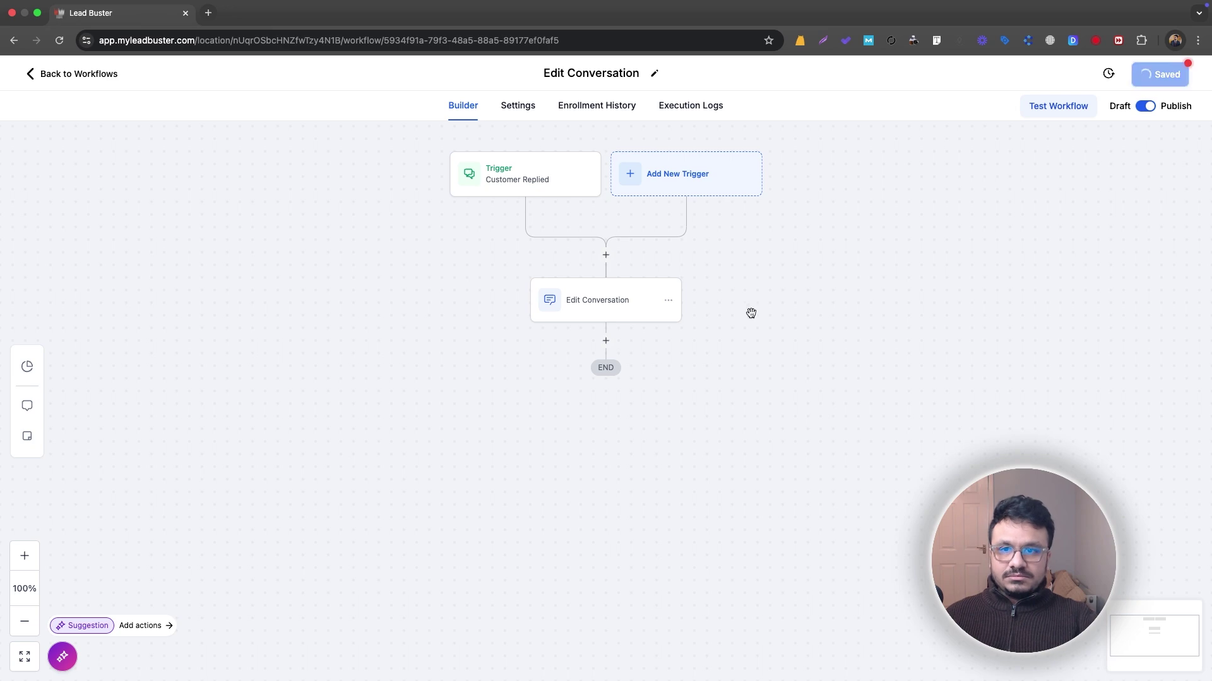
# Delete the Customer Replied trigger from the workflow.
pyautogui.click(567, 189)
pyautogui.click(679, 658)
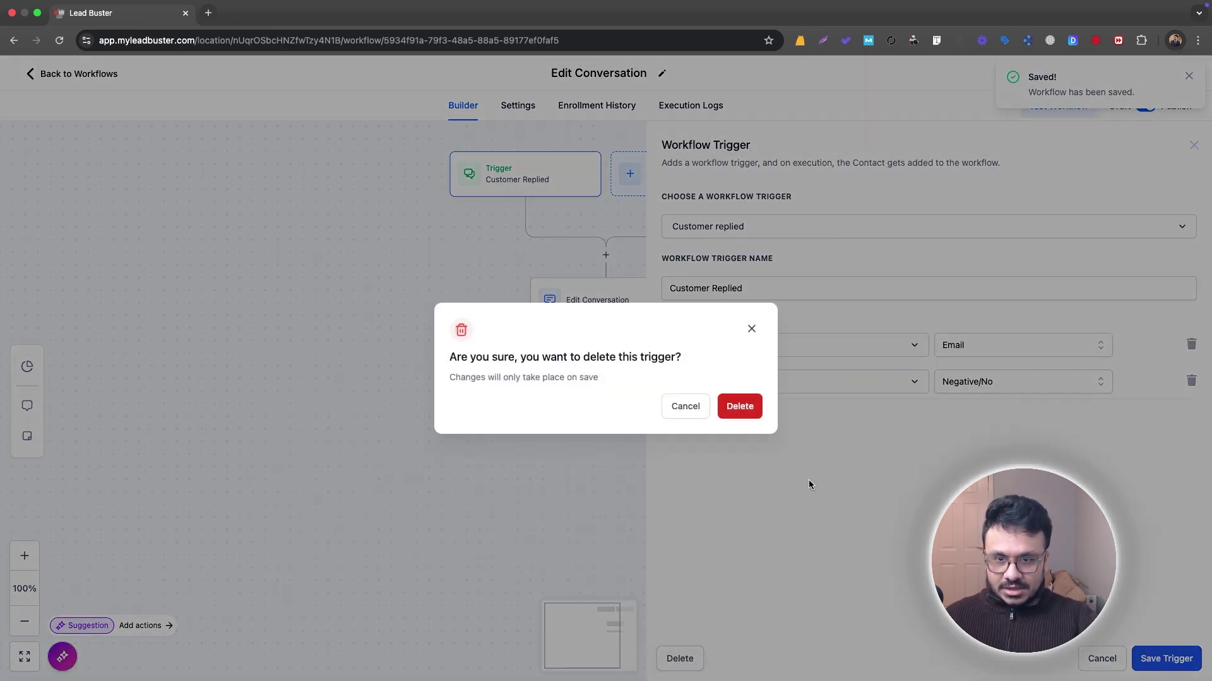
pyautogui.click(739, 406)
# Insert an Email action before the Edit Conversation action.
pyautogui.click(605, 255)
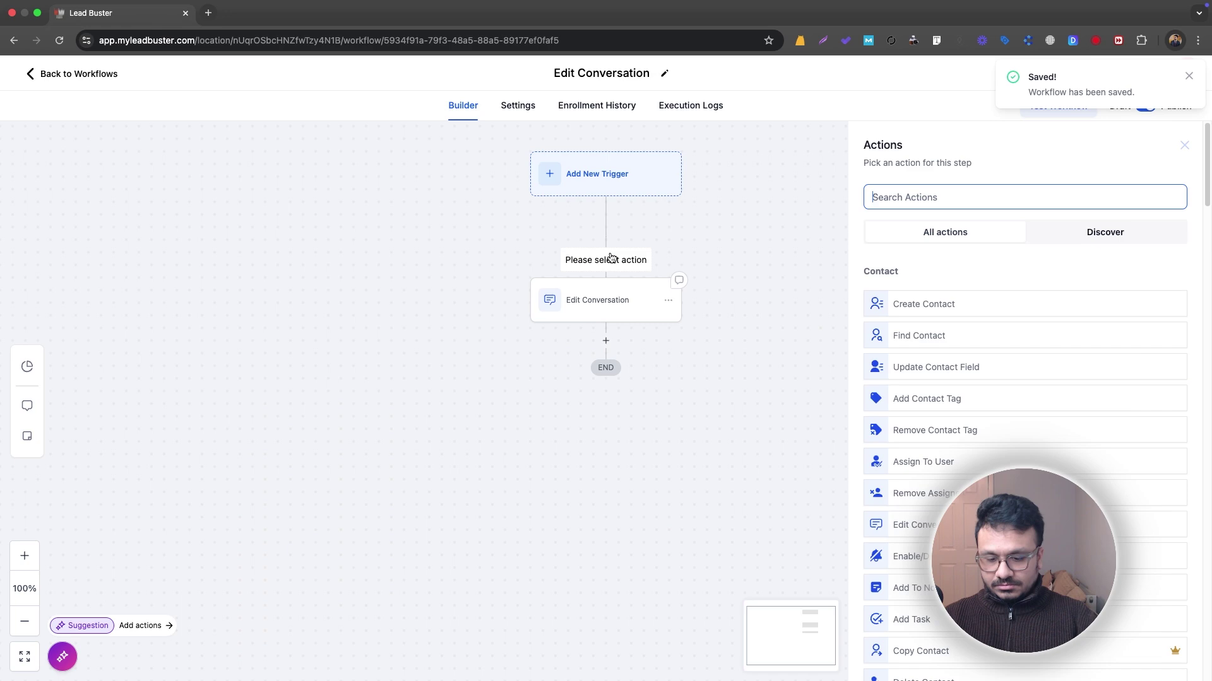
pyautogui.write('email')
pyautogui.click(887, 287)
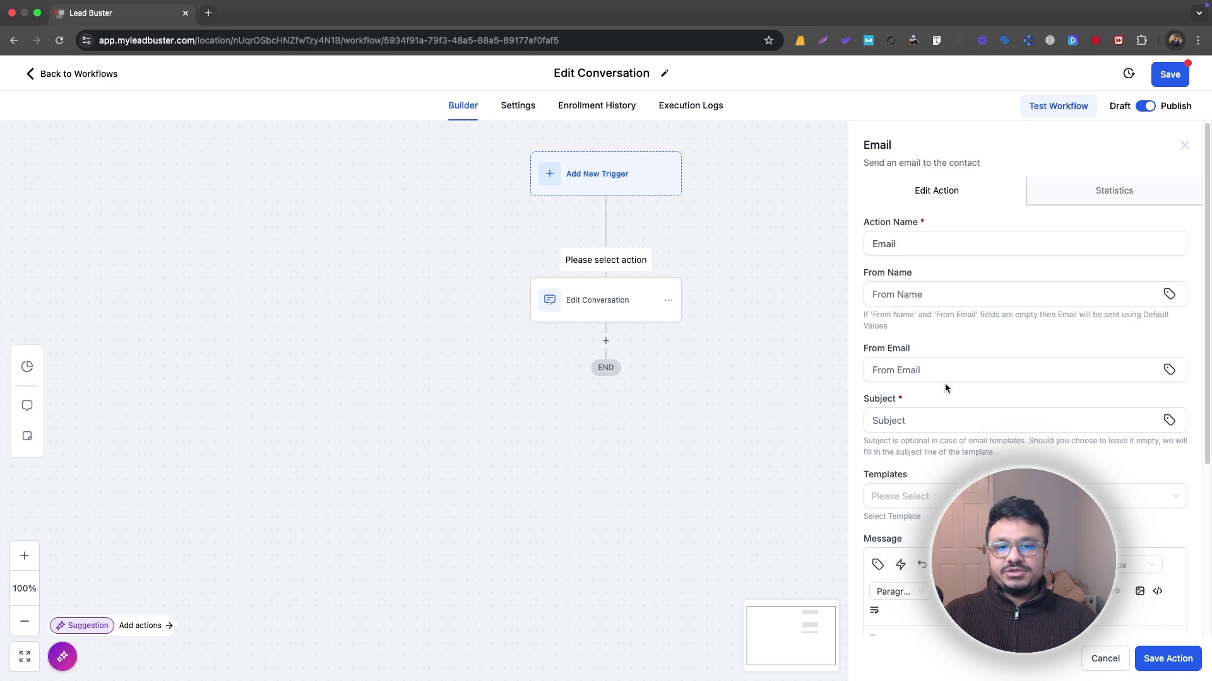
# Set the email's subject to "New OFFER!!!".
pyautogui.click(954, 419)
pyautogui.write('N')
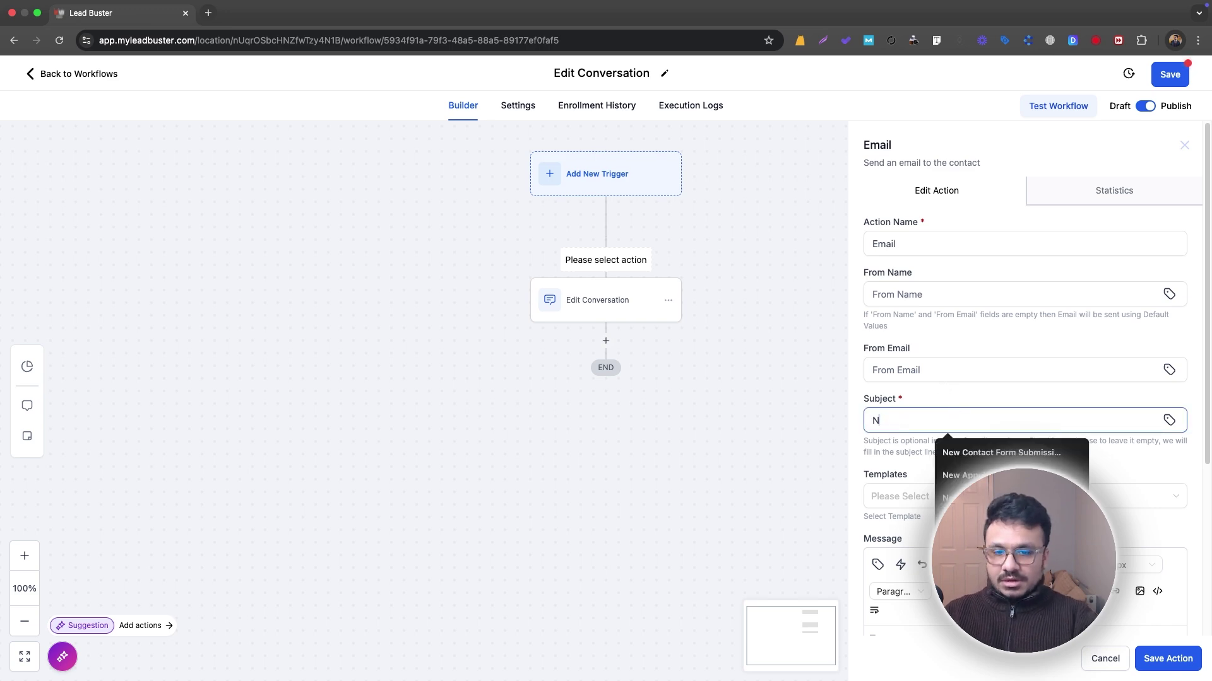
pyautogui.write('ew OFFER!!!')
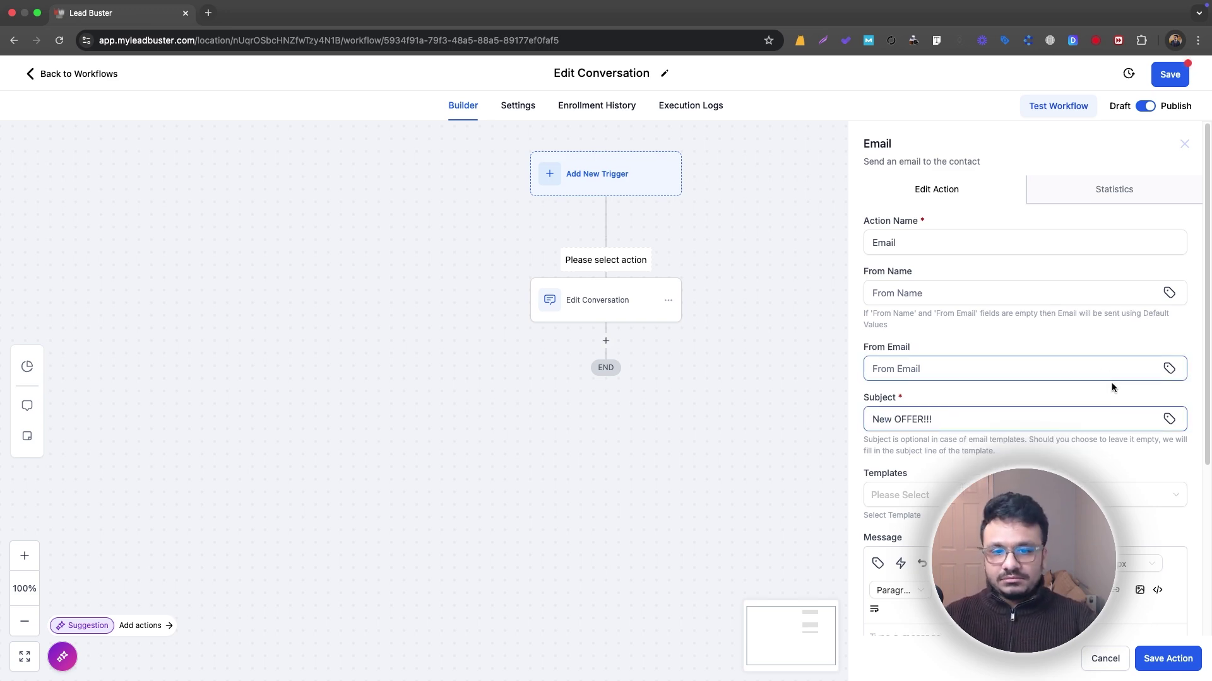
# Write the message "Email body", "Reply YES if you are interested. Do let us know if you are not interested at the moment." and save the action.
pyautogui.scroll(-4, 1009, 371)
pyautogui.click(1009, 389)
pyautogui.write('Email body')
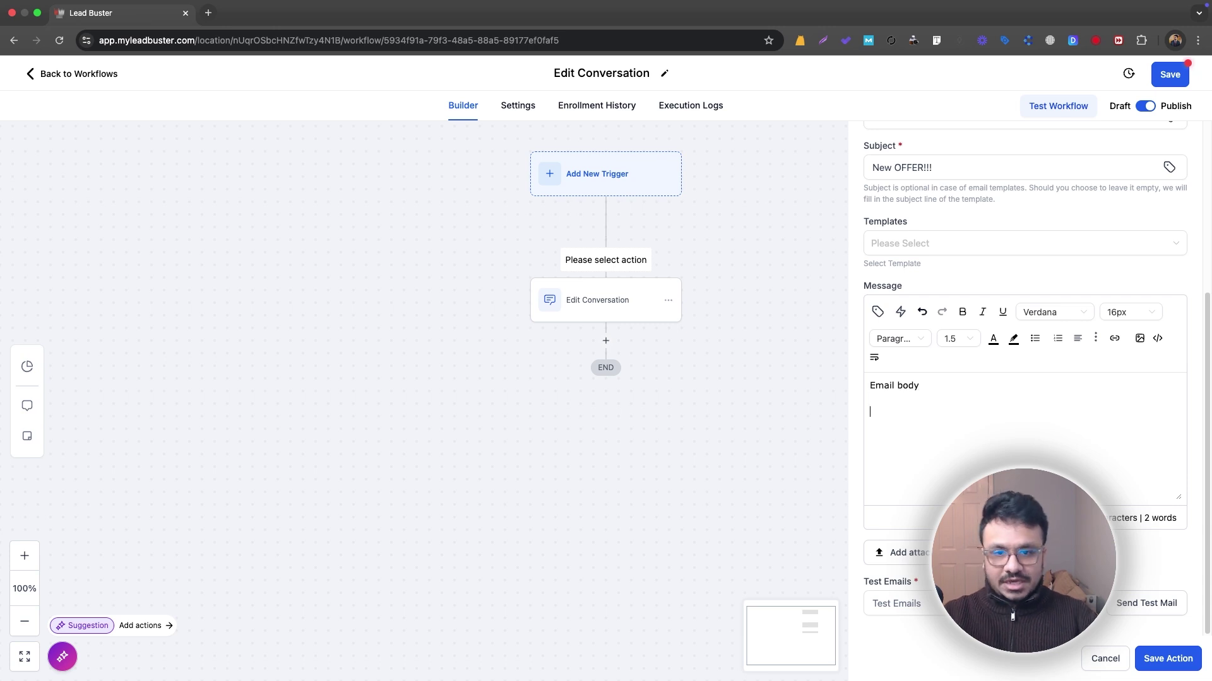
pyautogui.write('Reply ')
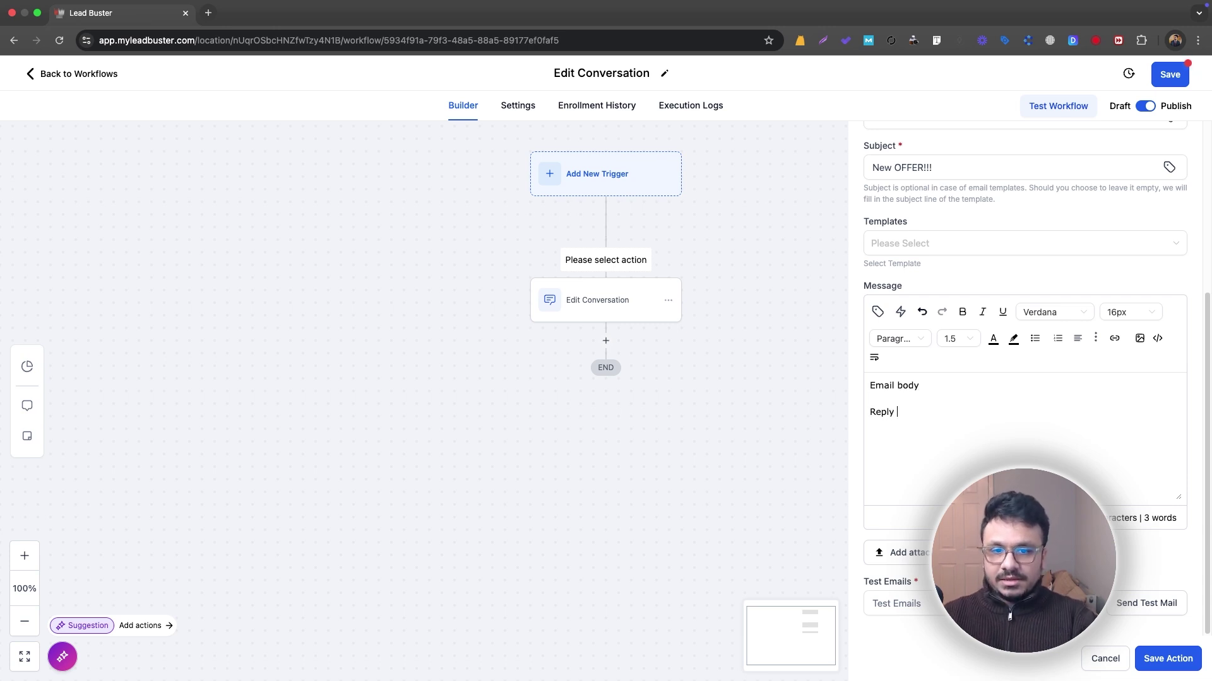
pyautogui.write('YES if you are ')
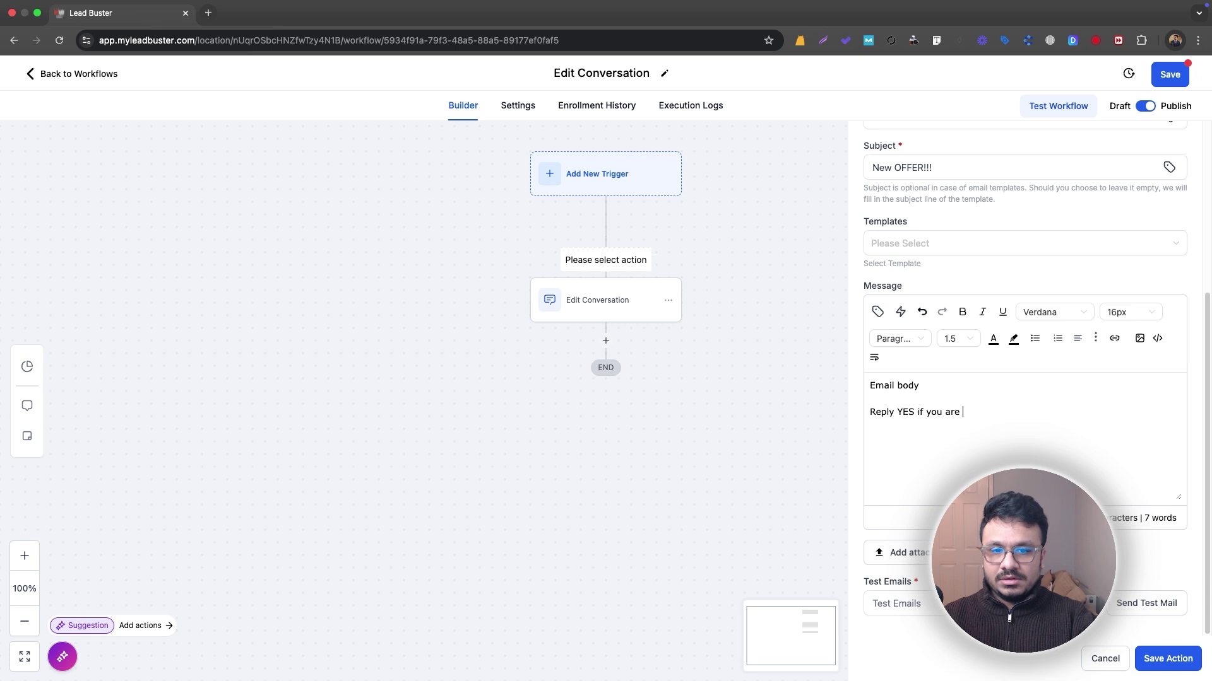
pyautogui.write('intereste')
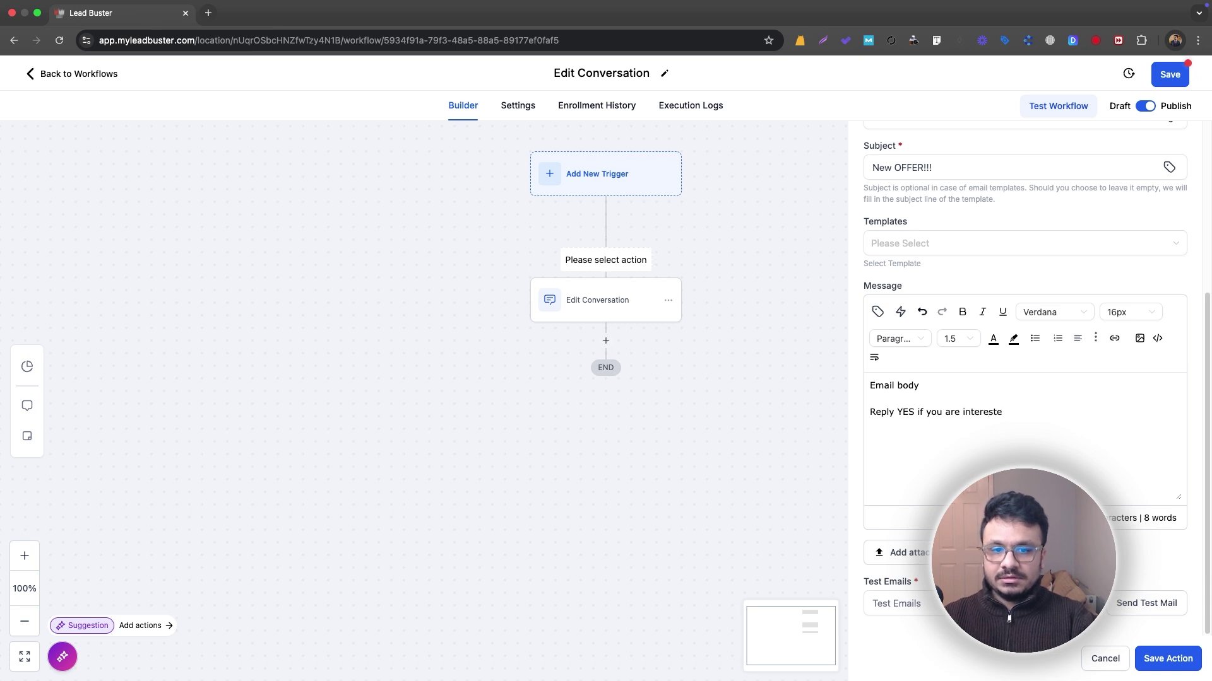
pyautogui.write('r. Do let u')
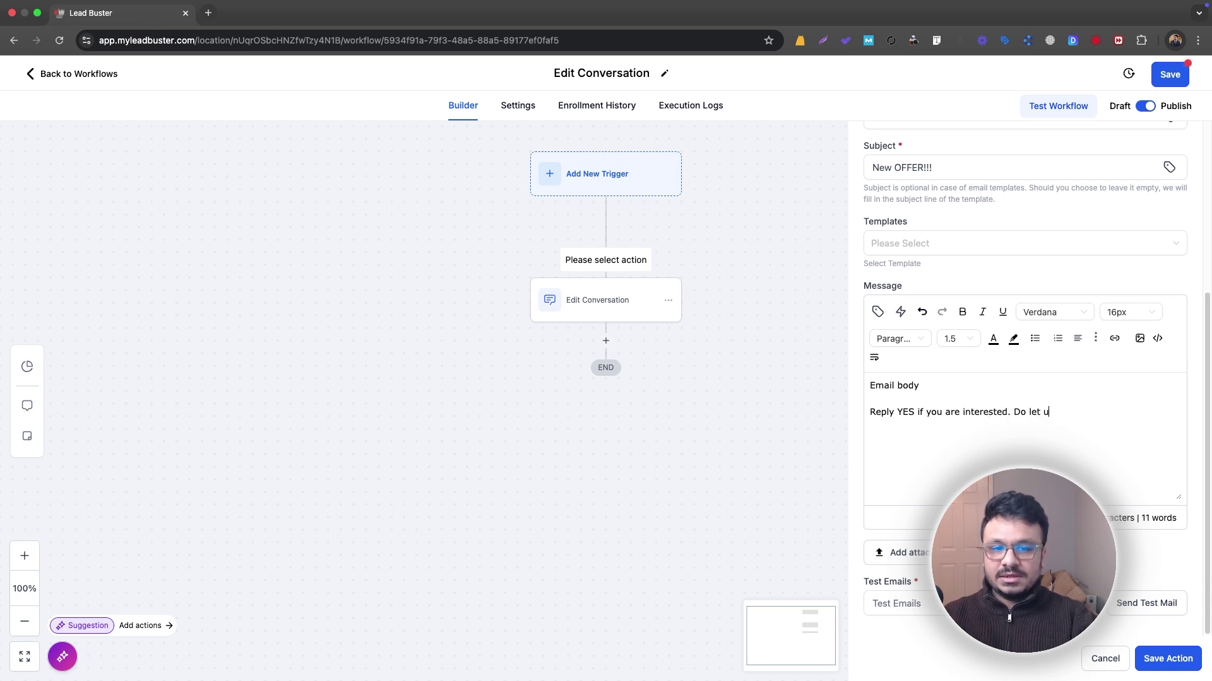
pyautogui.write('s know if you ')
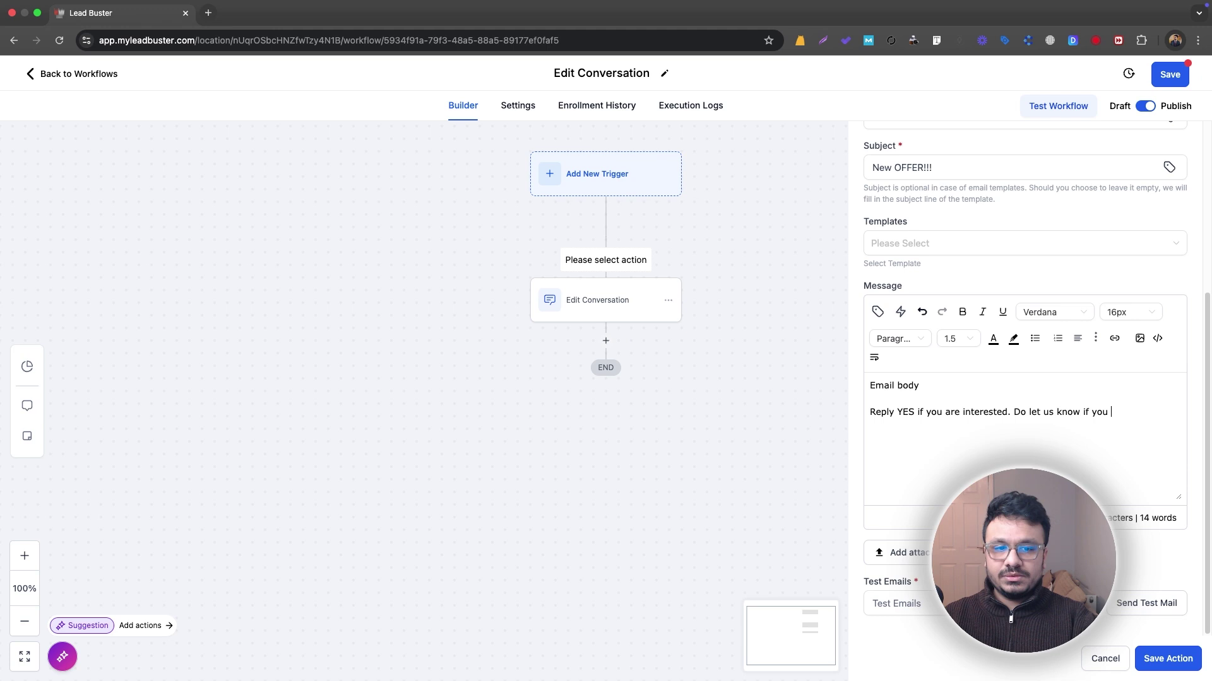
pyautogui.write('are not intere')
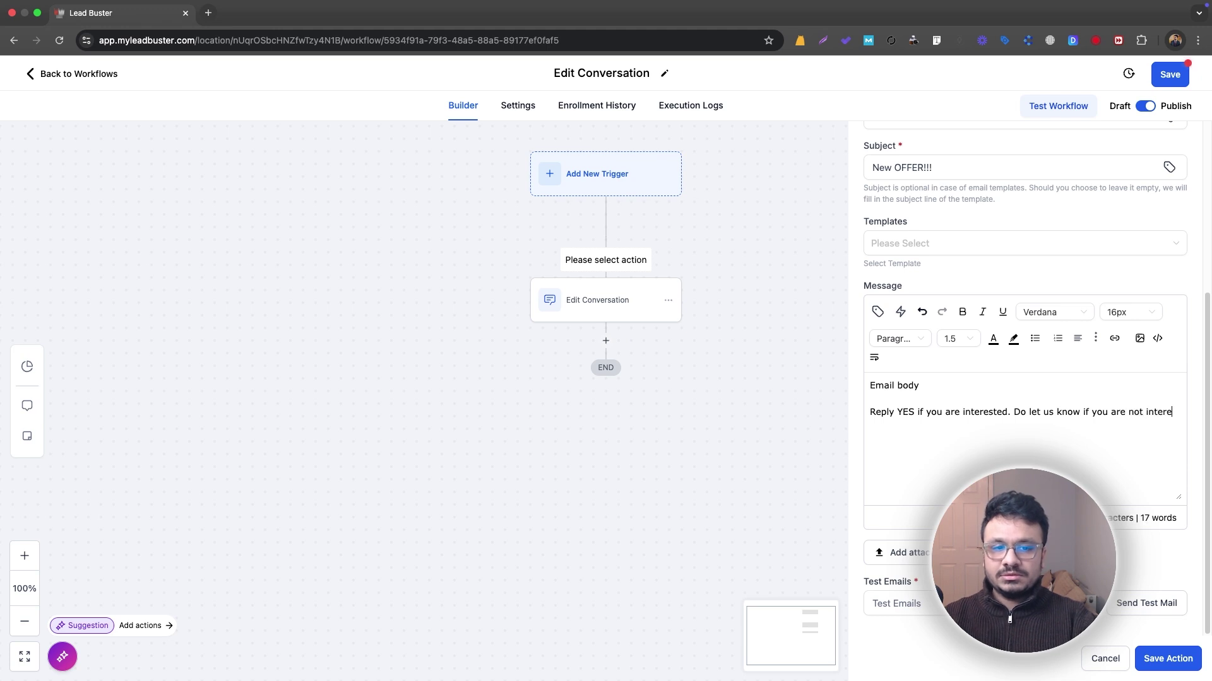
pyautogui.write('sted at the ')
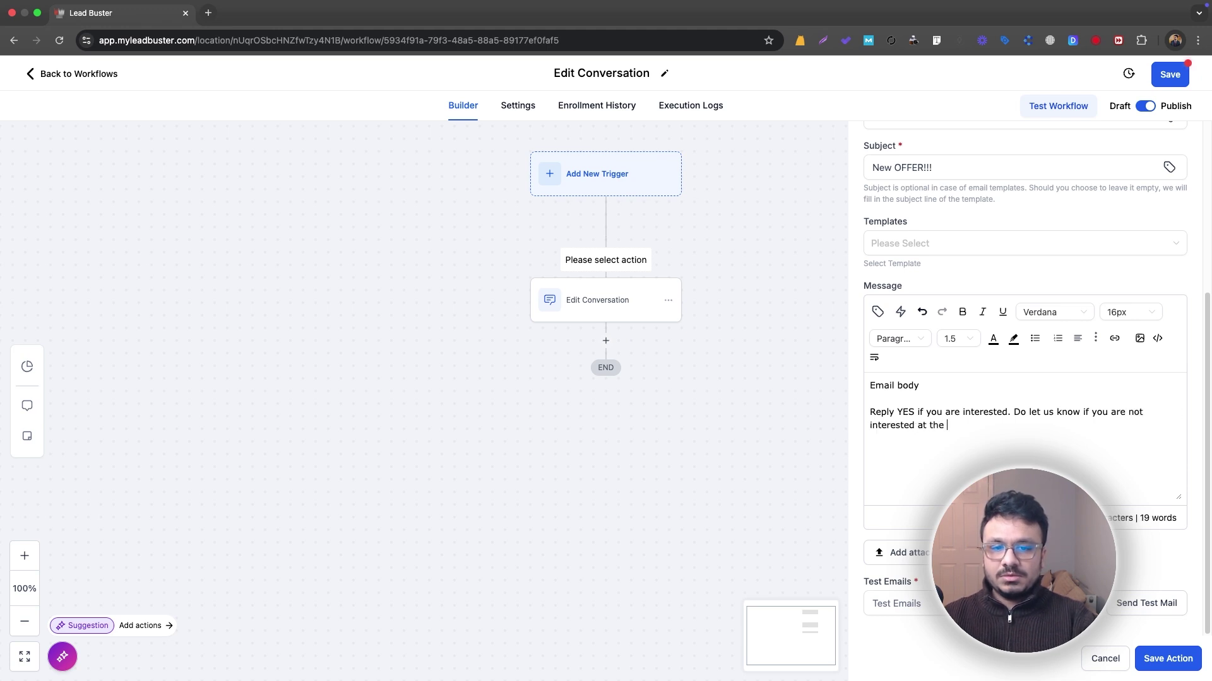
pyautogui.write('monent.')
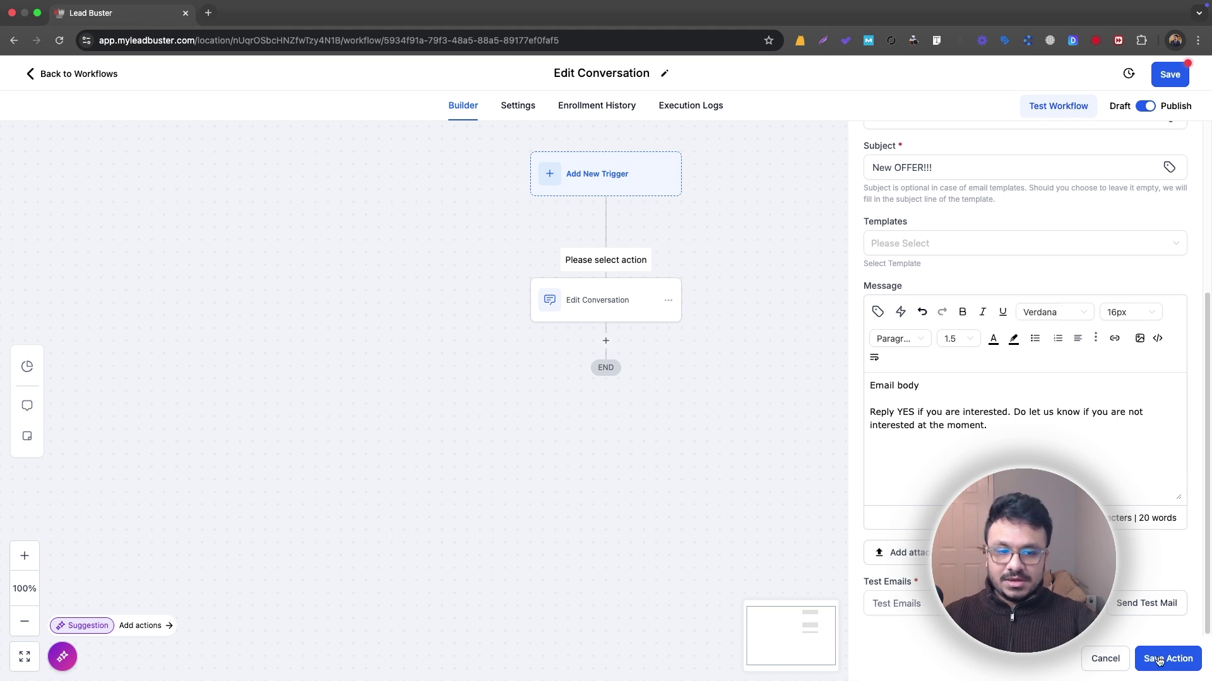
pyautogui.click(1167, 659)
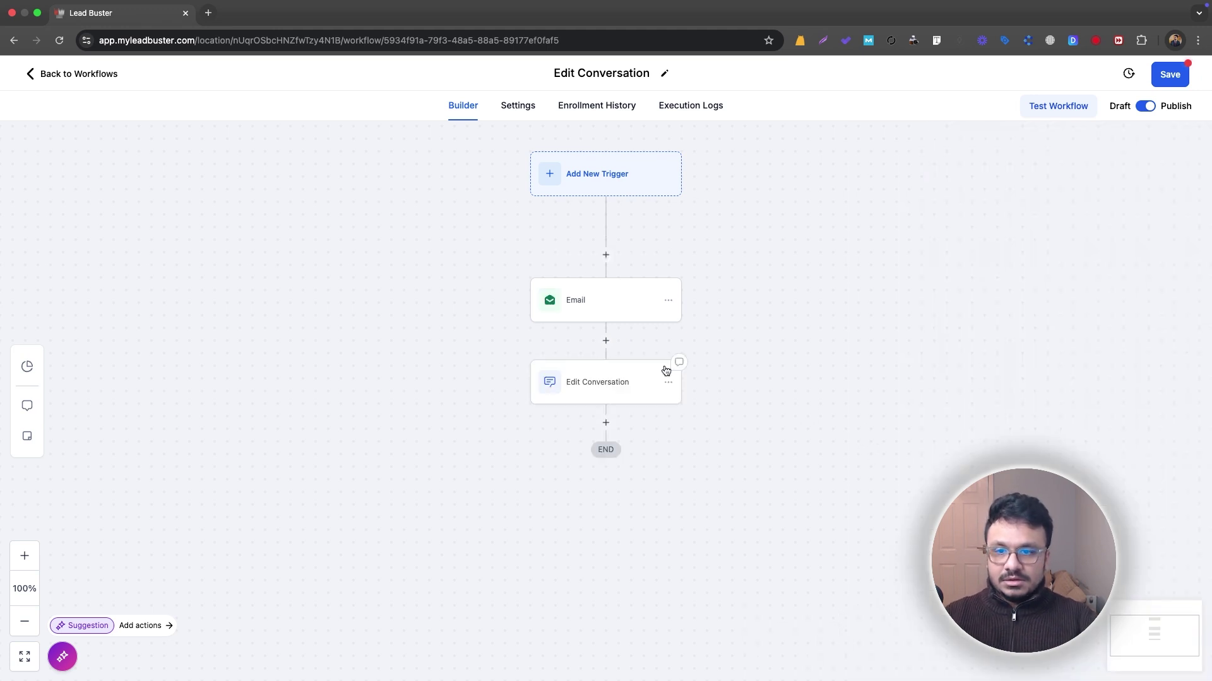
# Insert a Wait action between Email and Edit Conversation that waits for a Contact Reply to the Email step, and save it.
pyautogui.click(597, 340)
pyautogui.write('wa')
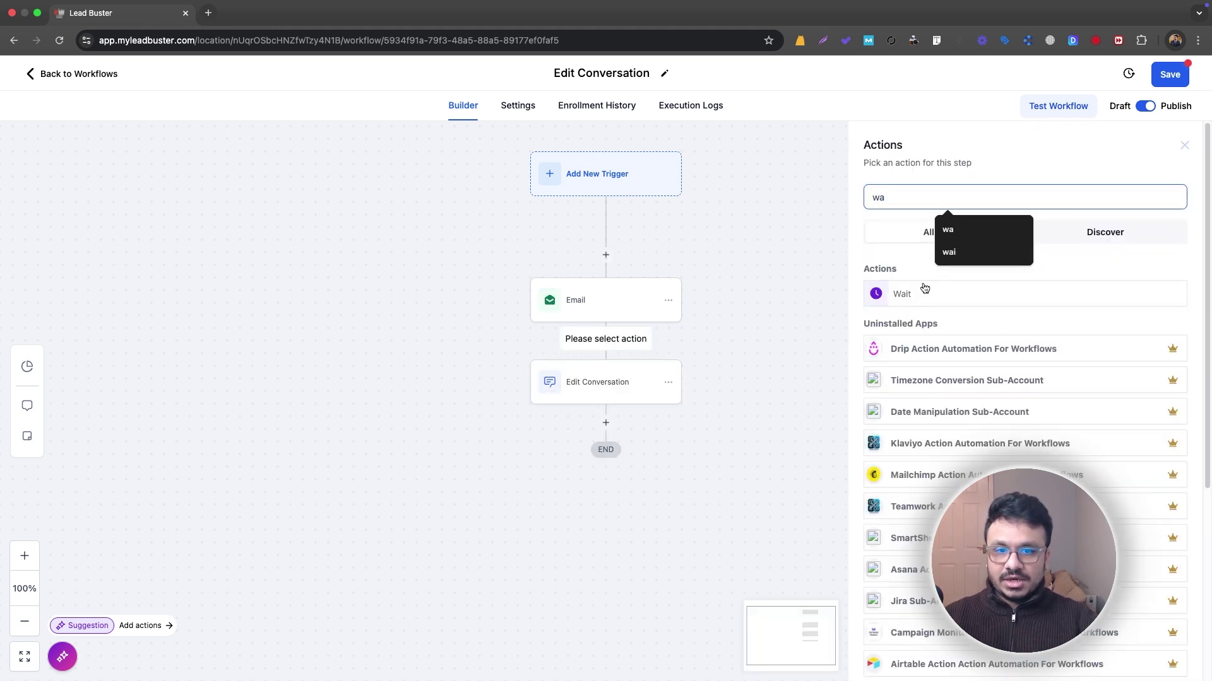
pyautogui.click(903, 294)
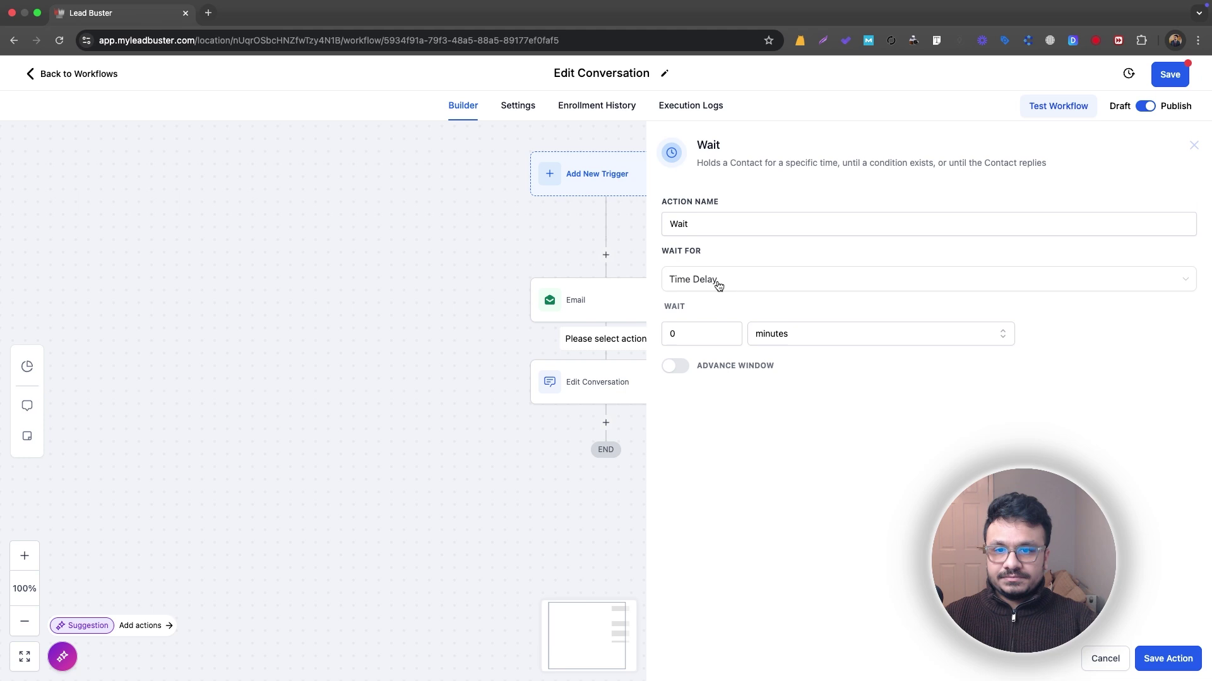
pyautogui.click(751, 284)
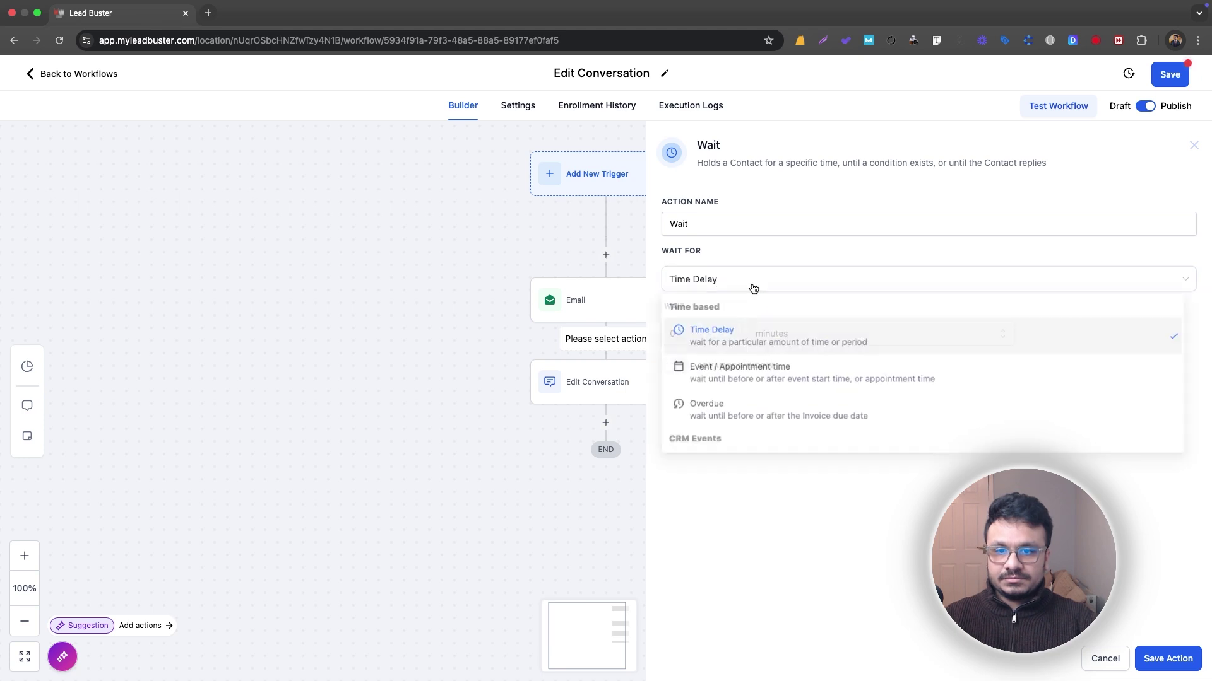
pyautogui.scroll(-5, 714, 404)
pyautogui.click(729, 356)
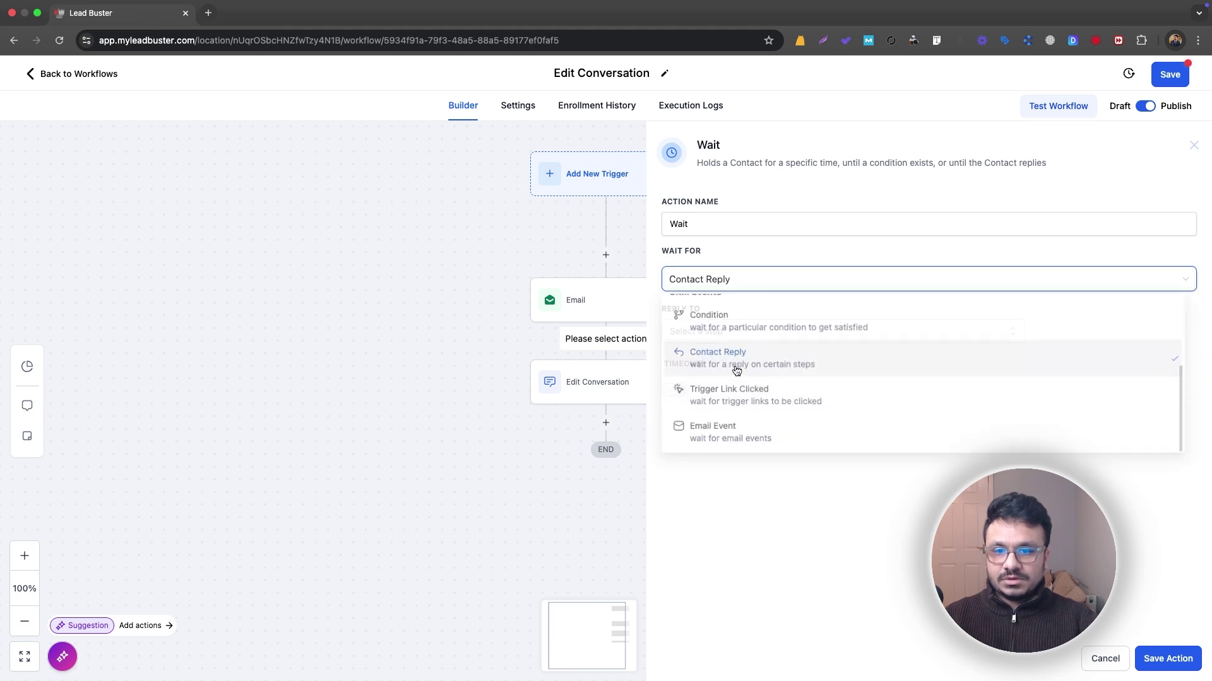
pyautogui.click(710, 333)
pyautogui.click(697, 413)
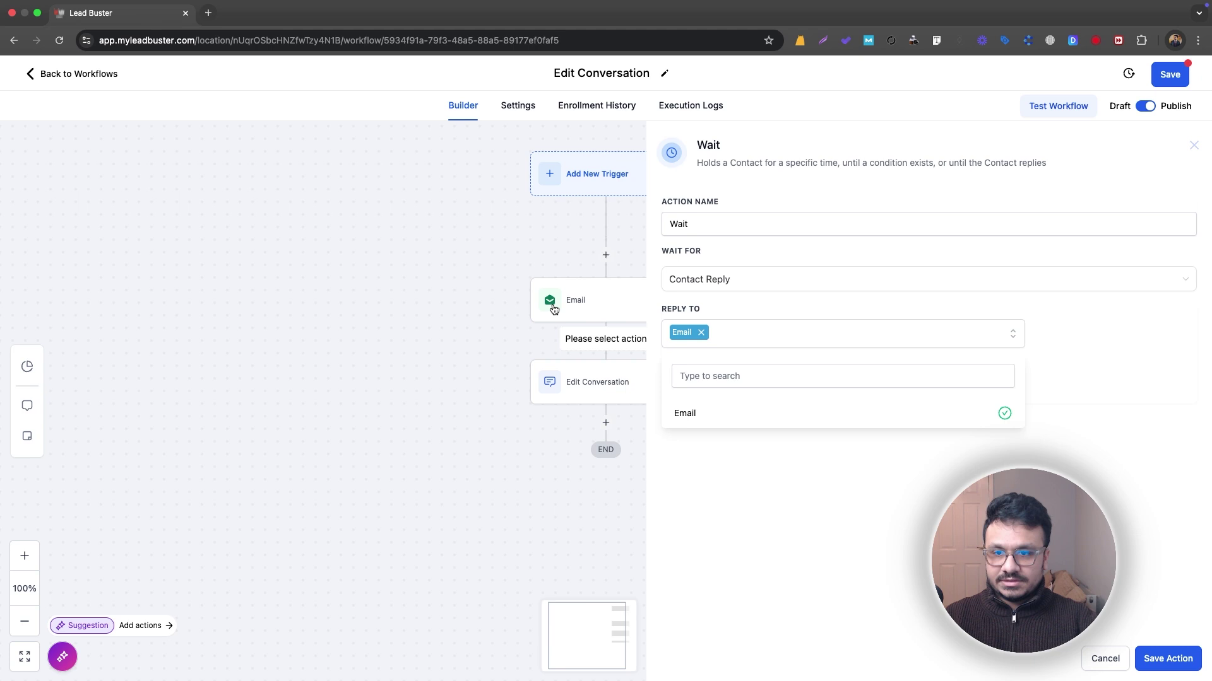
pyautogui.click(1158, 663)
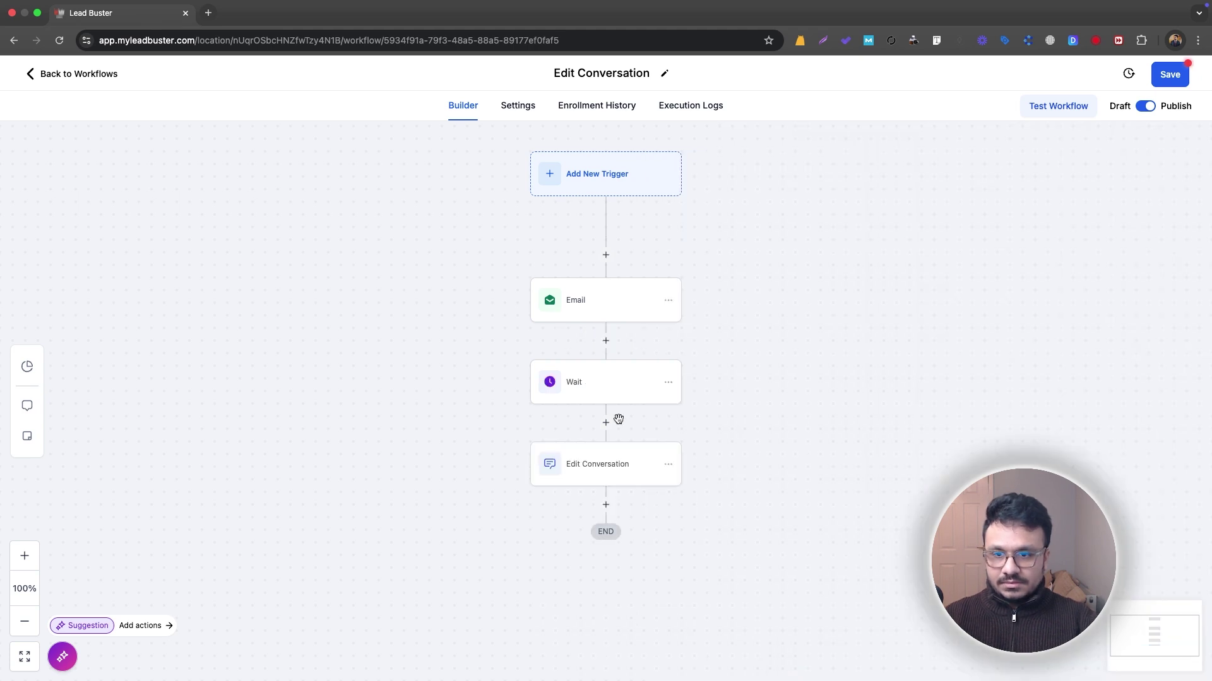
# Reopen the Wait action and rename it "Wait For Email Reply".
pyautogui.click(606, 384)
pyautogui.click(790, 224)
pyautogui.write('For E')
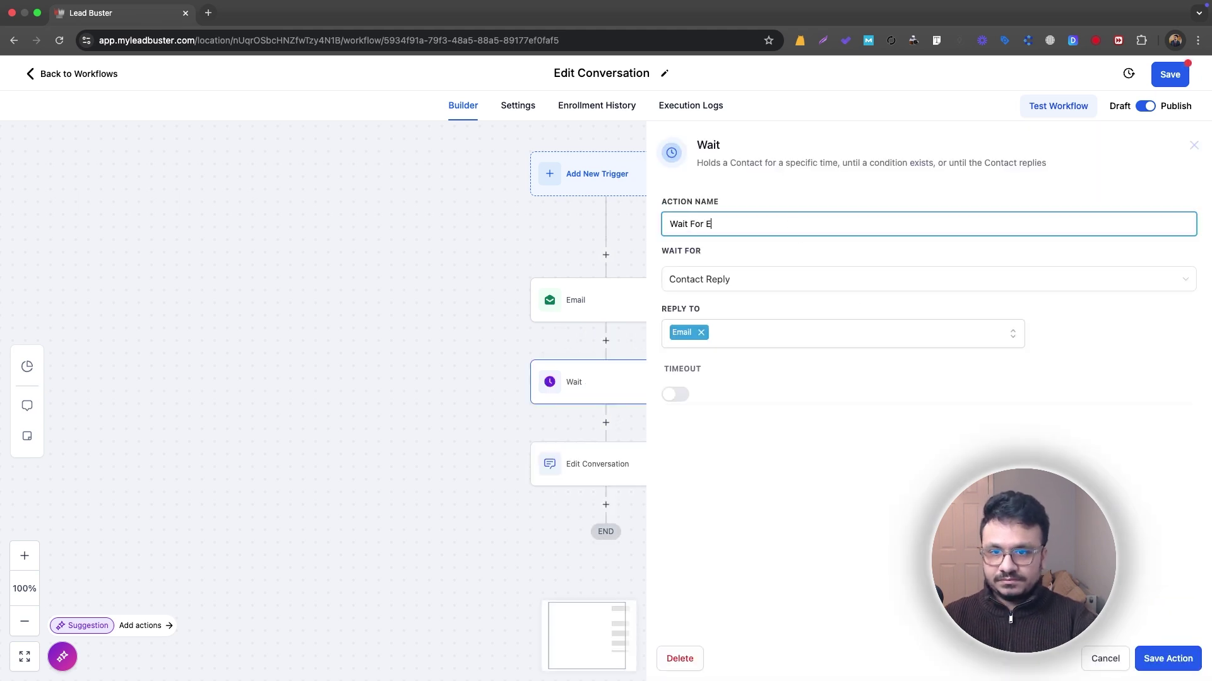
pyautogui.write('mail Reply')
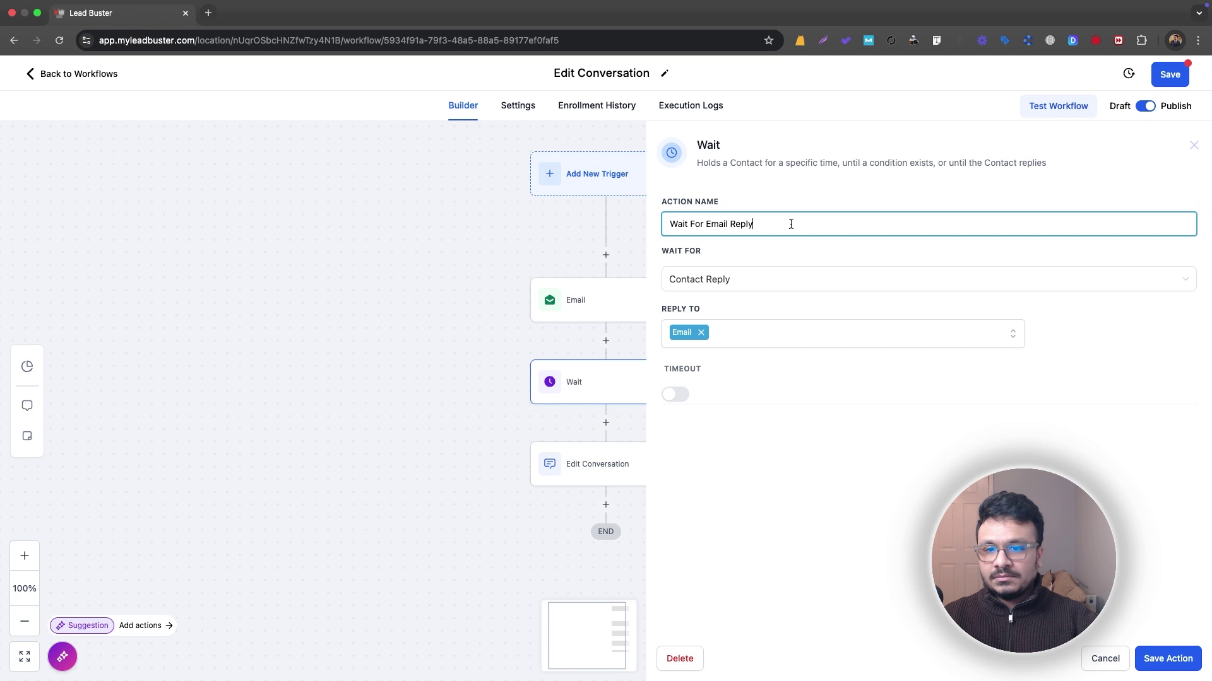
# Enable the timeout on the Wait action, set it to 1 days and save the action.
pyautogui.click(700, 396)
pyautogui.click(692, 423)
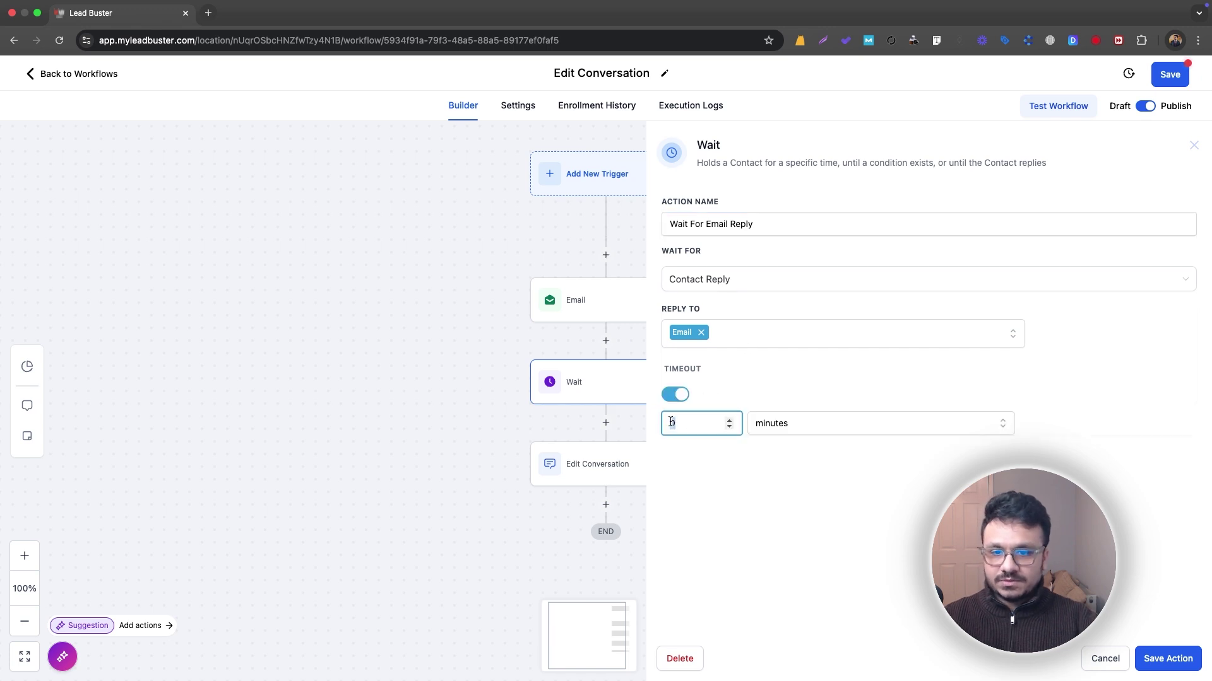
pyautogui.press('BackSpace')
pyautogui.write('1')
pyautogui.click(804, 422)
pyautogui.click(801, 463)
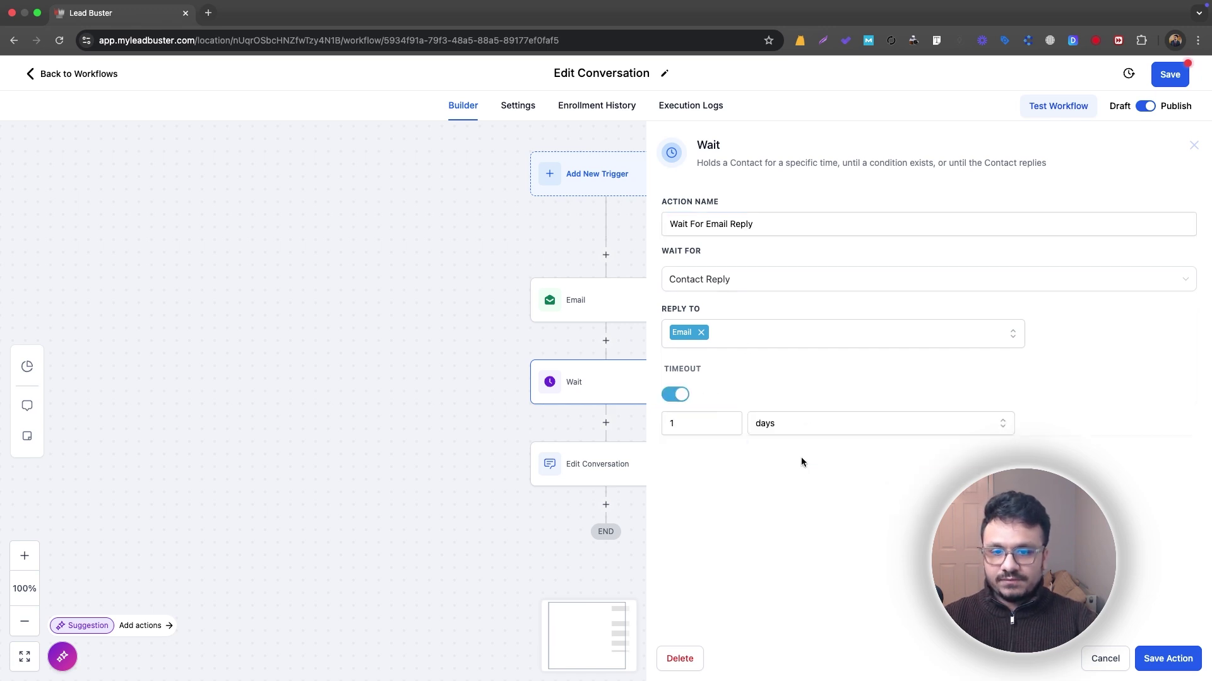
pyautogui.click(1169, 658)
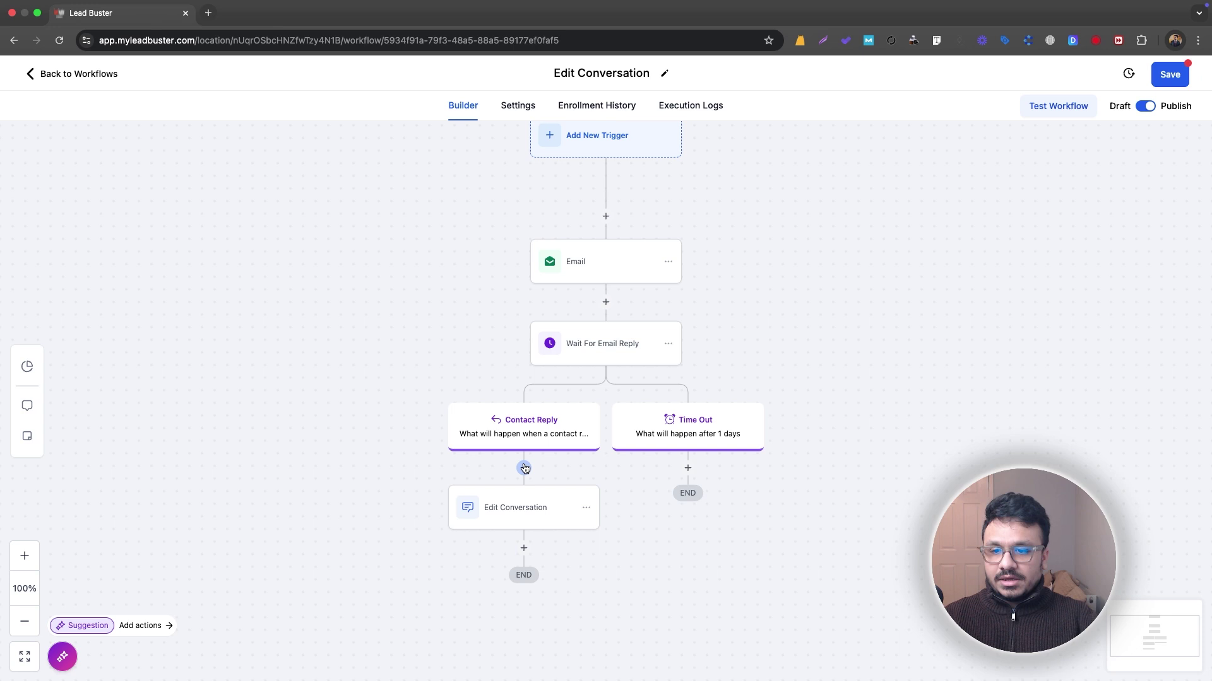
# Insert an If / Else action in the Contact Reply branch before the Edit Conversation action.
pyautogui.click(524, 465)
pyautogui.write('if')
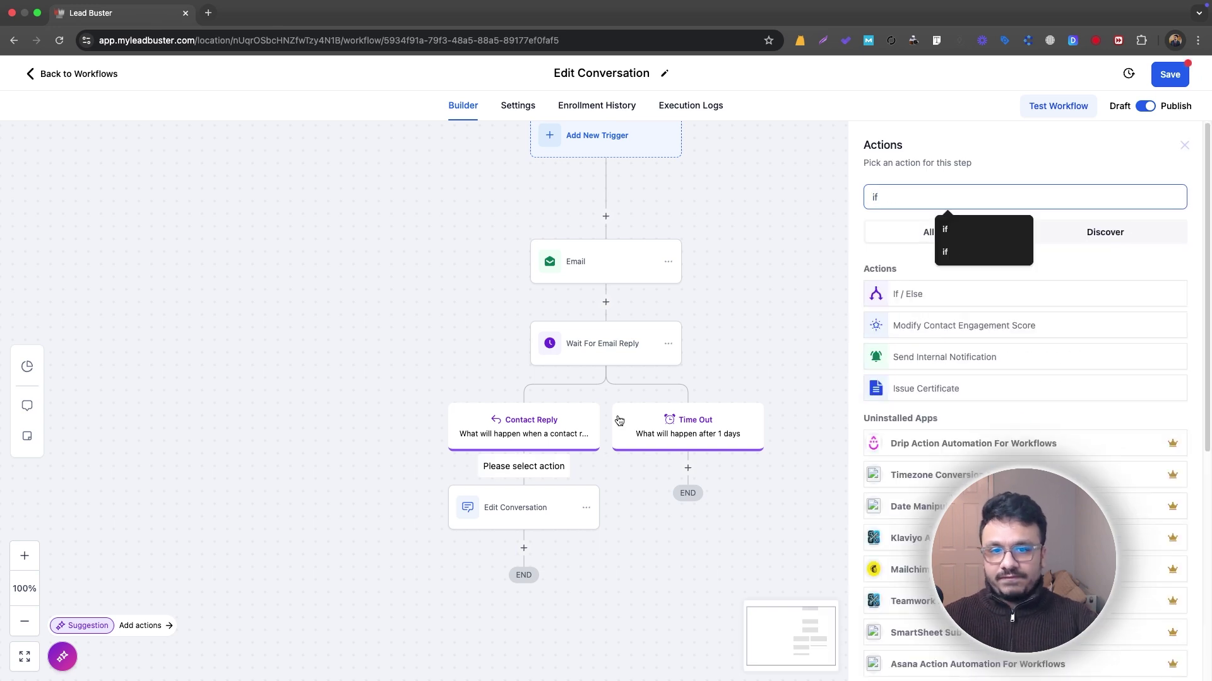
pyautogui.click(940, 293)
# Set the branch condition to the Contact Reply field Intent type Is Negative/No.
pyautogui.click(748, 431)
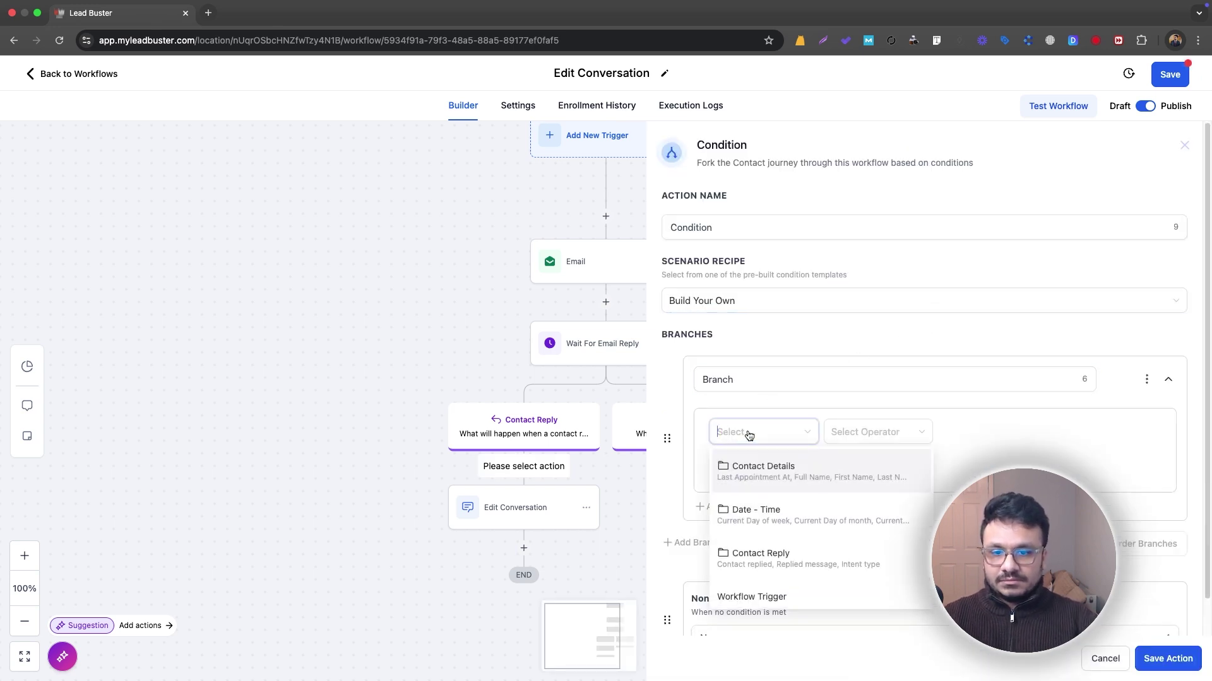
pyautogui.scroll(-2, 744, 529)
pyautogui.scroll(-1, 751, 539)
pyautogui.scroll(3, 773, 498)
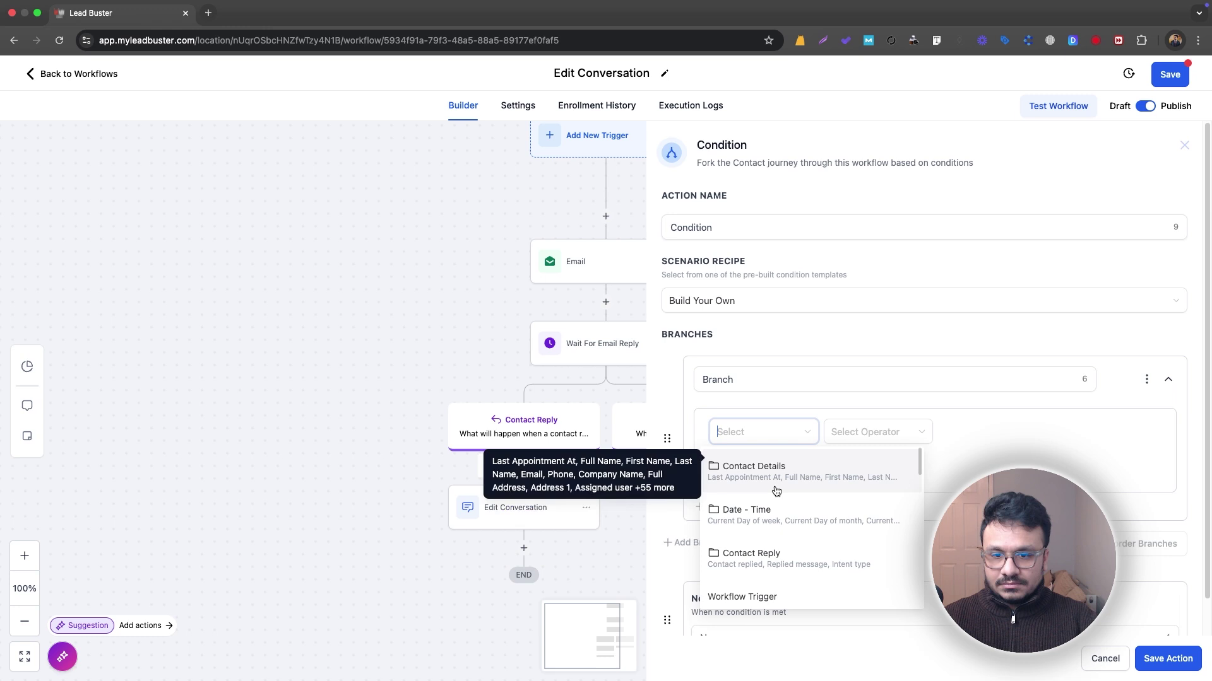
pyautogui.click(782, 524)
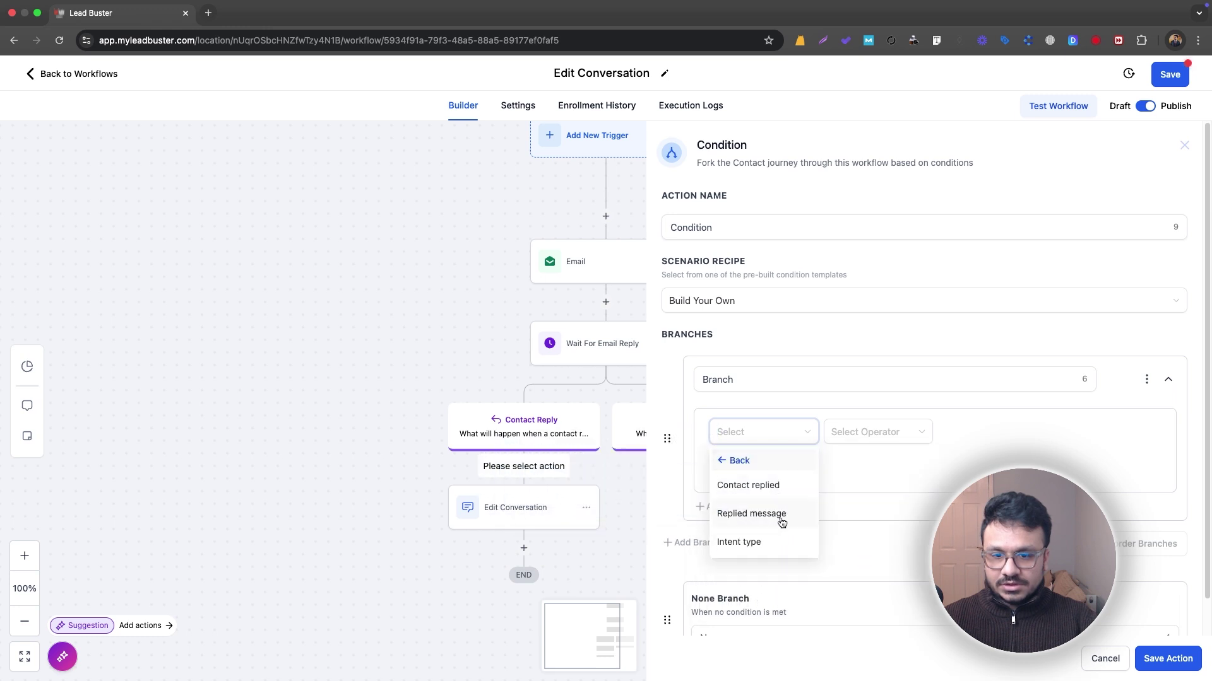
pyautogui.click(751, 541)
pyautogui.click(859, 442)
pyautogui.click(849, 466)
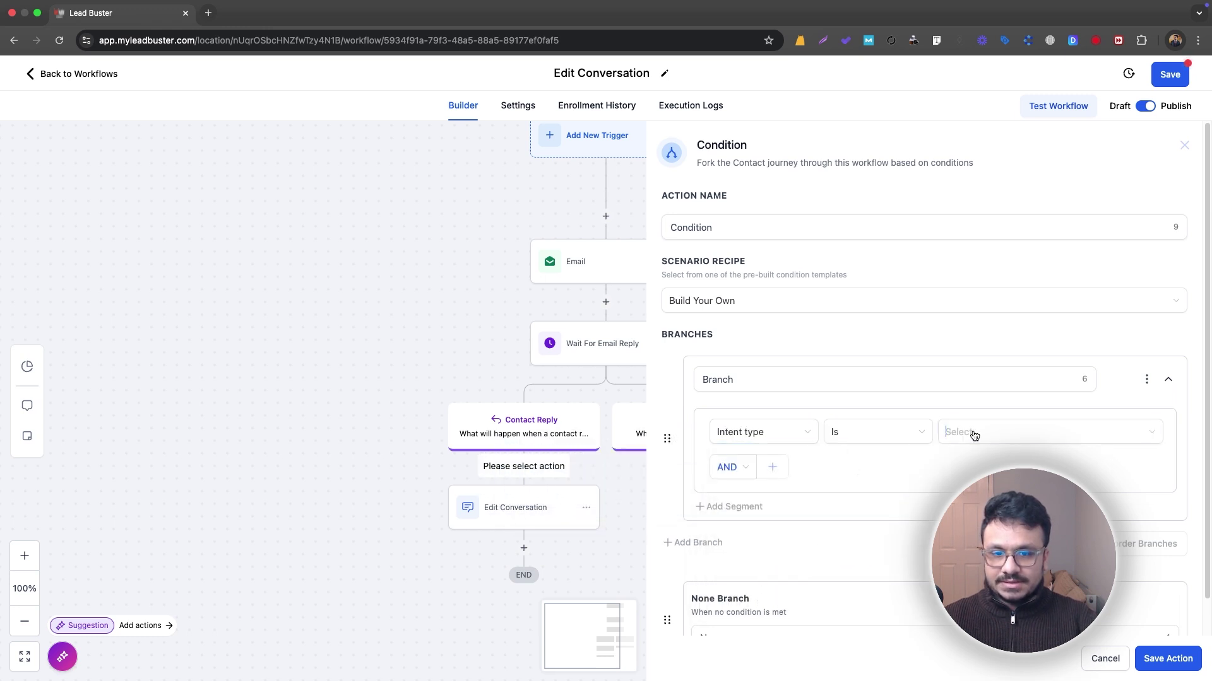
pyautogui.click(972, 435)
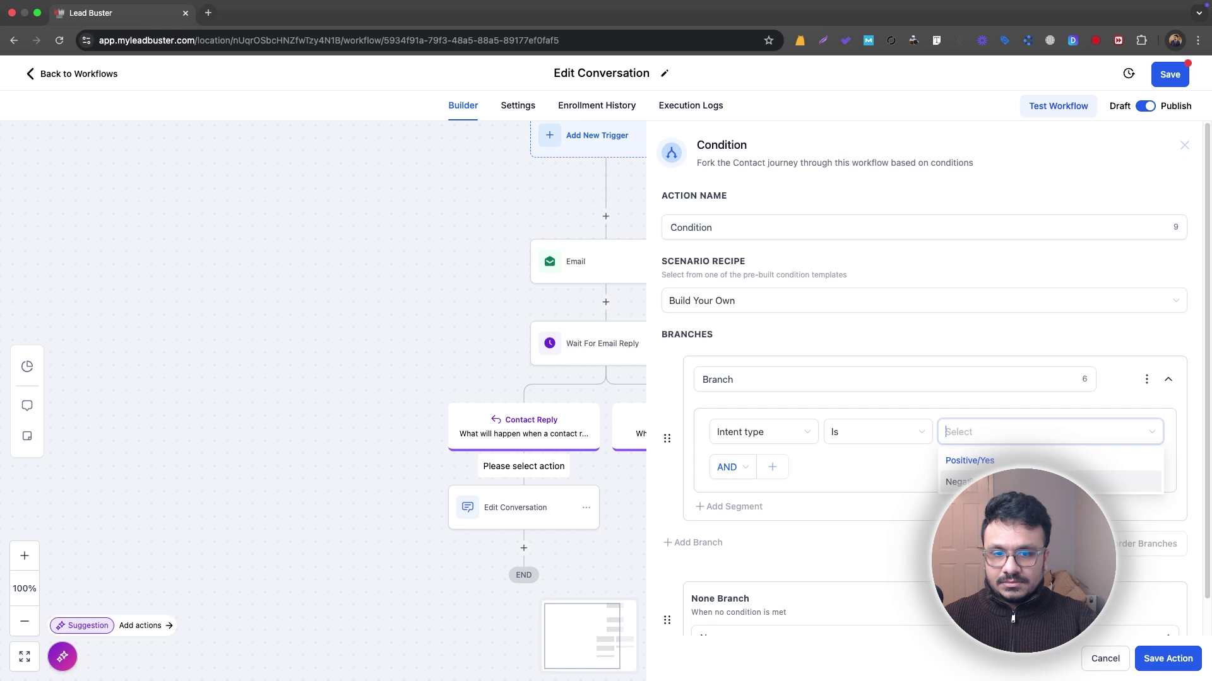
pyautogui.click(959, 482)
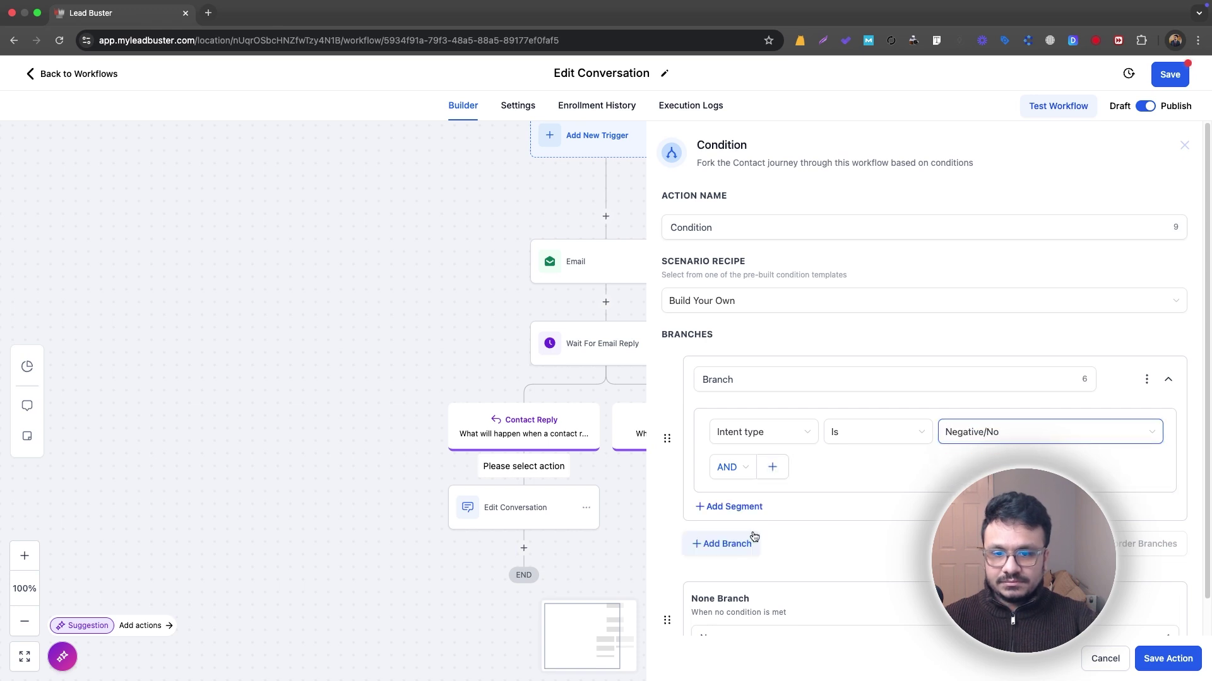
# Rename the condition's first branch "Negative" and its None branch "Positive".
pyautogui.scroll(-1, 956, 375)
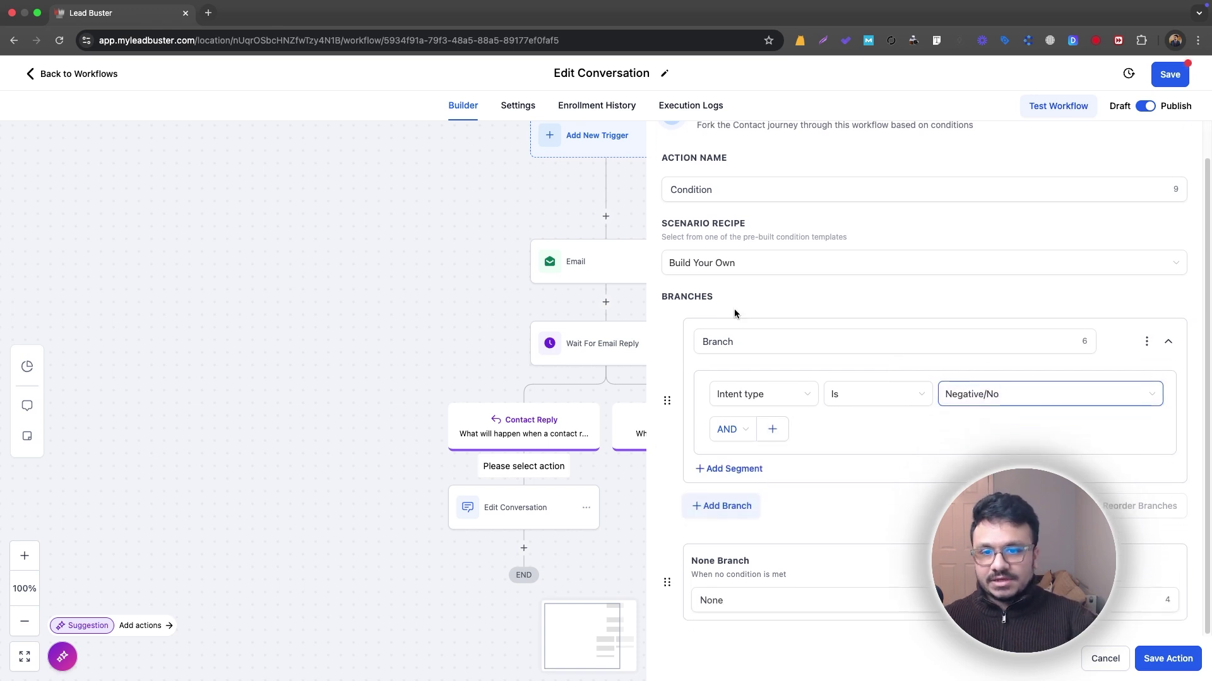
pyautogui.doubleClick(742, 340)
pyautogui.write('Ne')
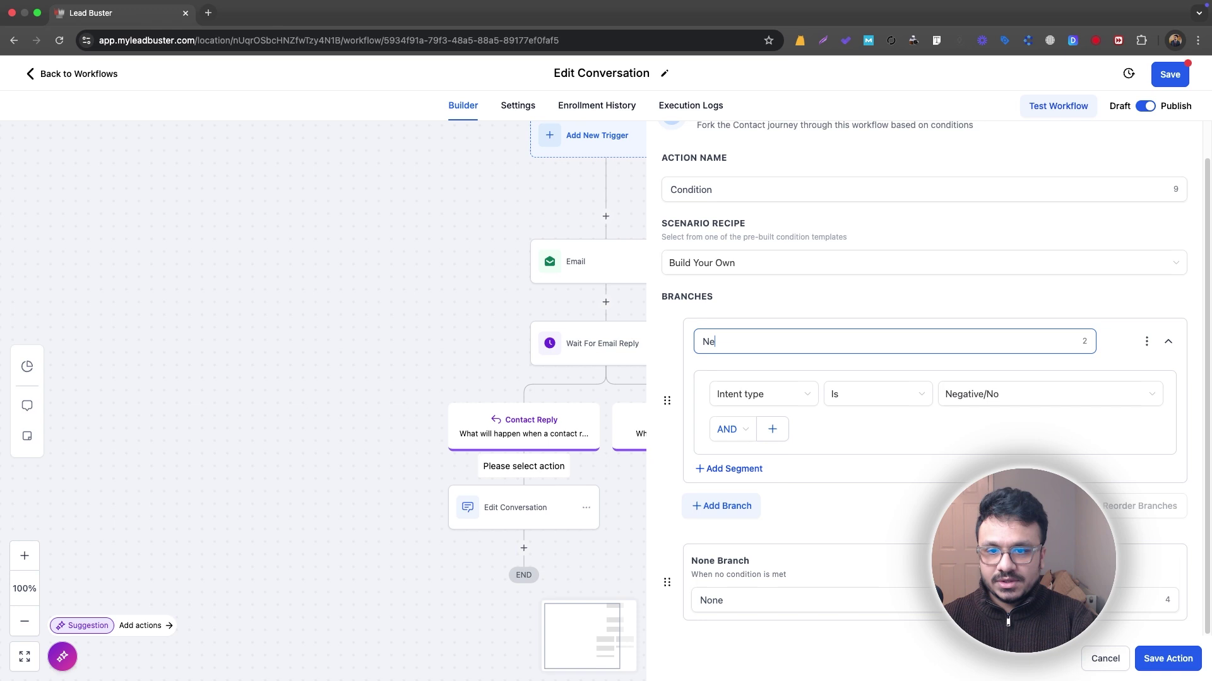
pyautogui.write('gative')
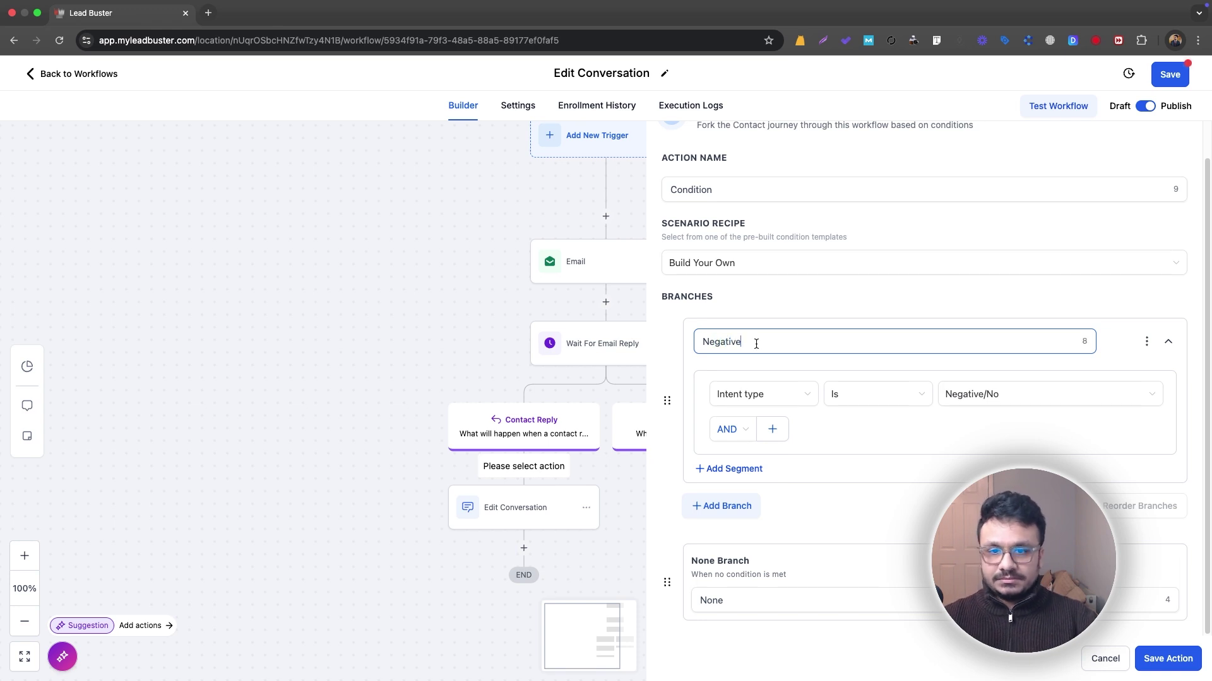
pyautogui.doubleClick(723, 601)
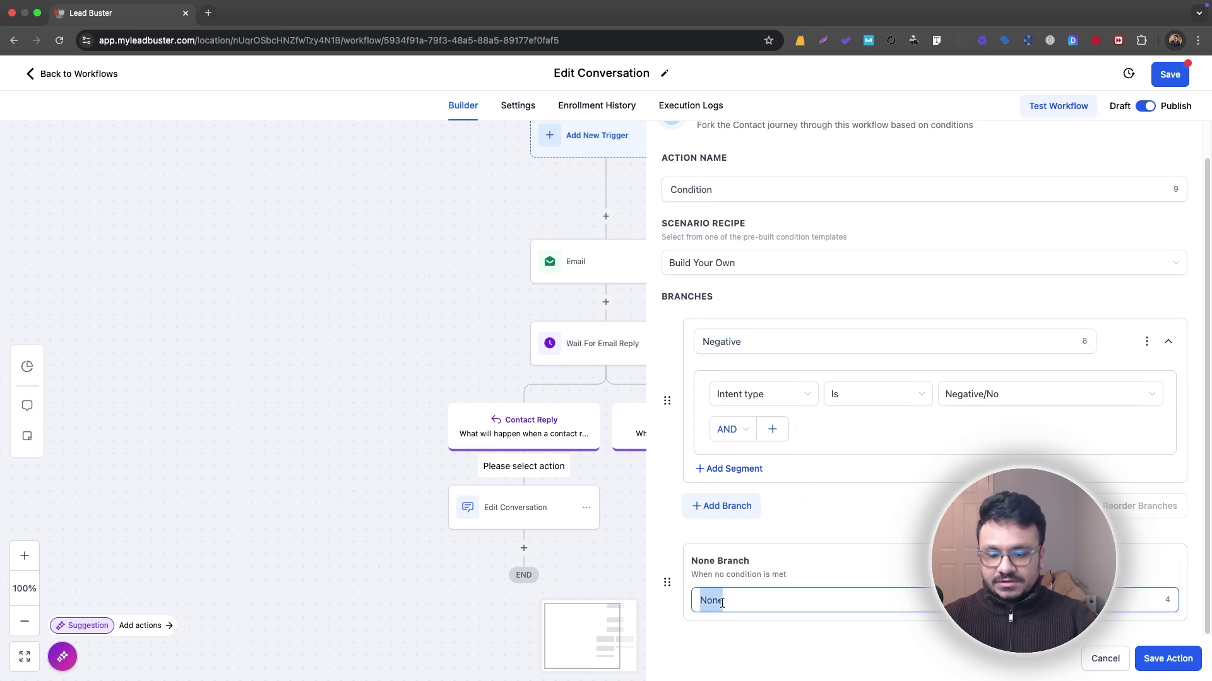
pyautogui.write('Positiv')
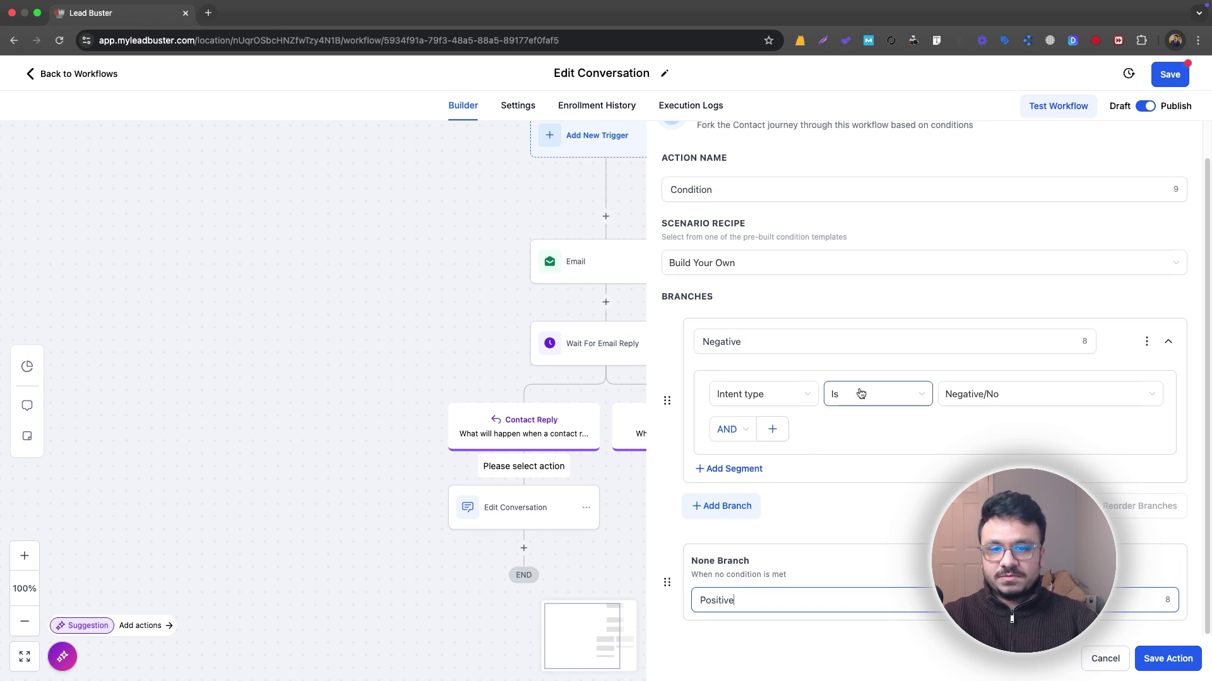
# Save the condition action with its Negative and Positive branches.
pyautogui.scroll(1, 750, 306)
pyautogui.click(738, 301)
pyautogui.click(793, 270)
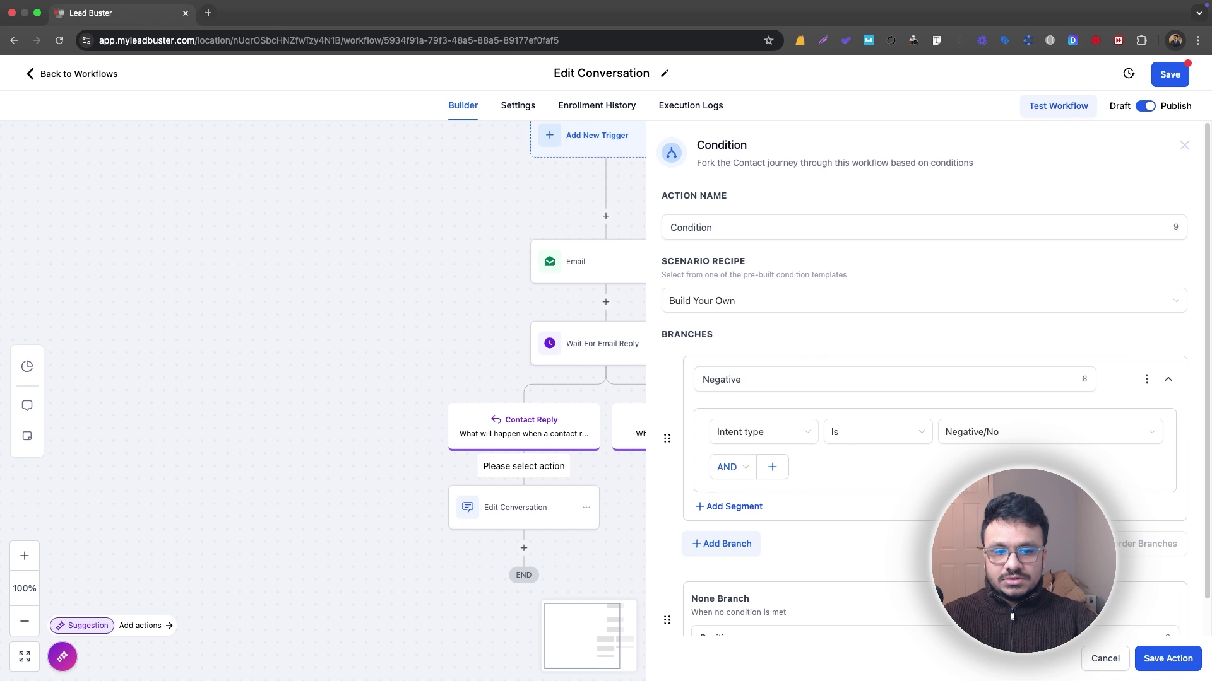
pyautogui.click(1157, 660)
pyautogui.scroll(-5, 498, 362)
pyautogui.scroll(3, 611, 249)
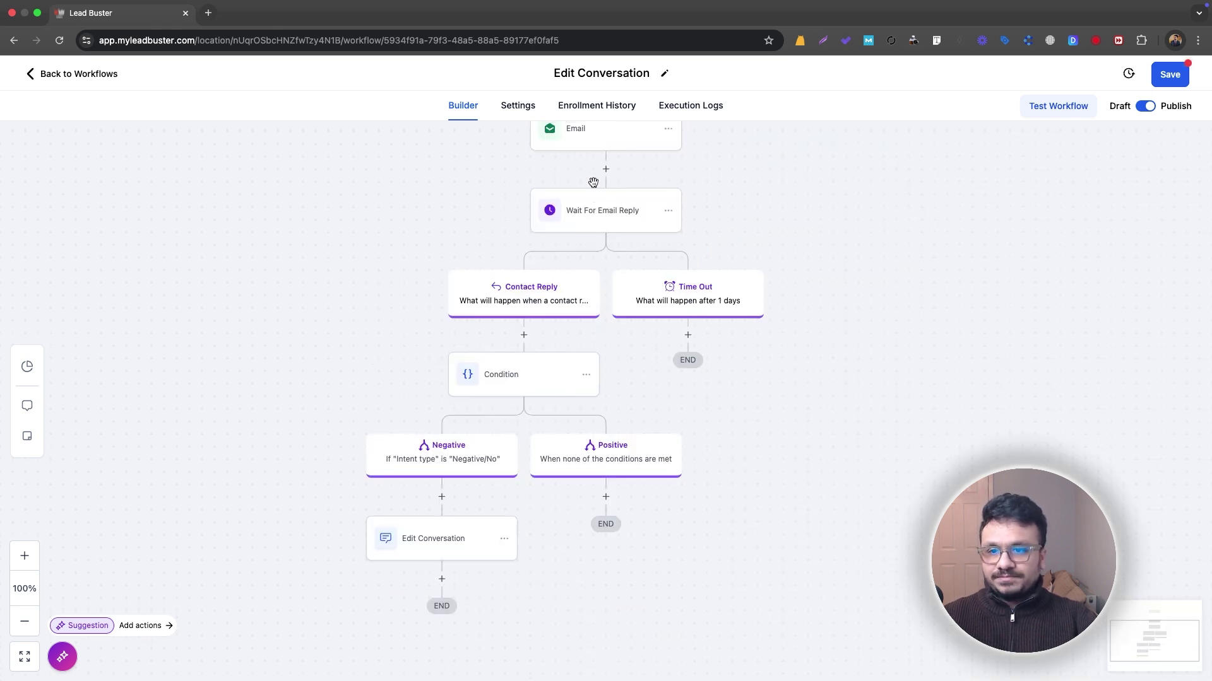
# Review the settings of the Condition action and of the Edit Conversation action in the Negative branch.
pyautogui.click(508, 385)
pyautogui.click(1183, 145)
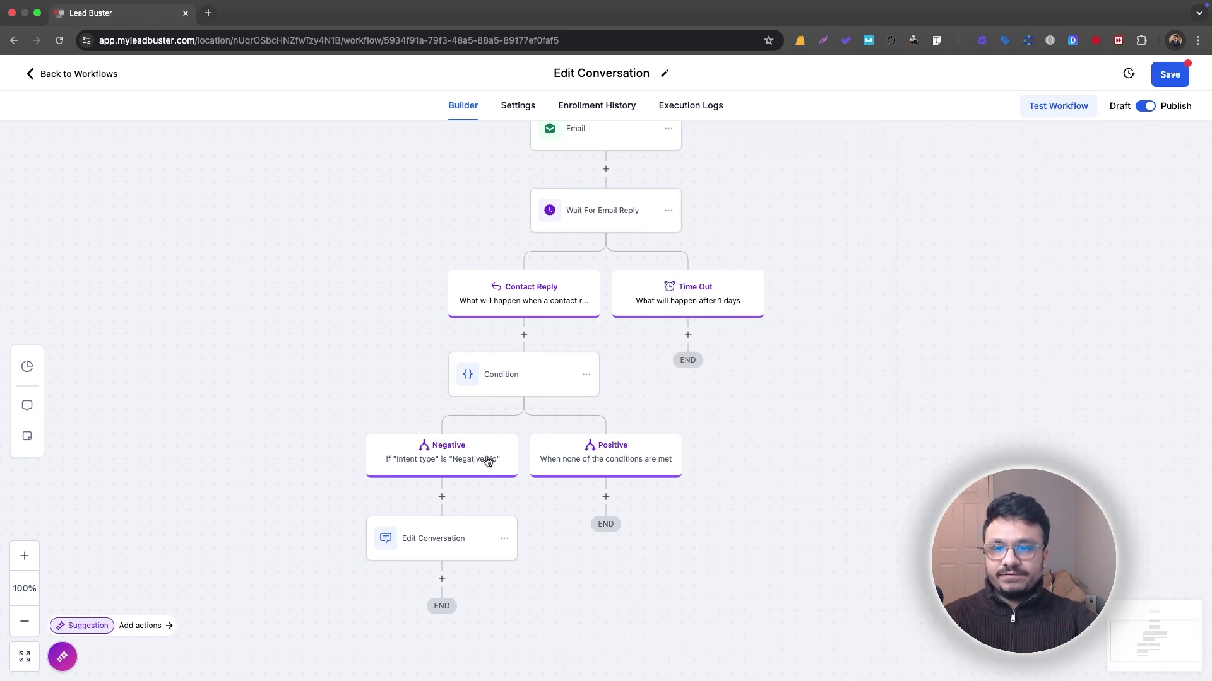
pyautogui.scroll(-2, 473, 458)
pyautogui.click(420, 447)
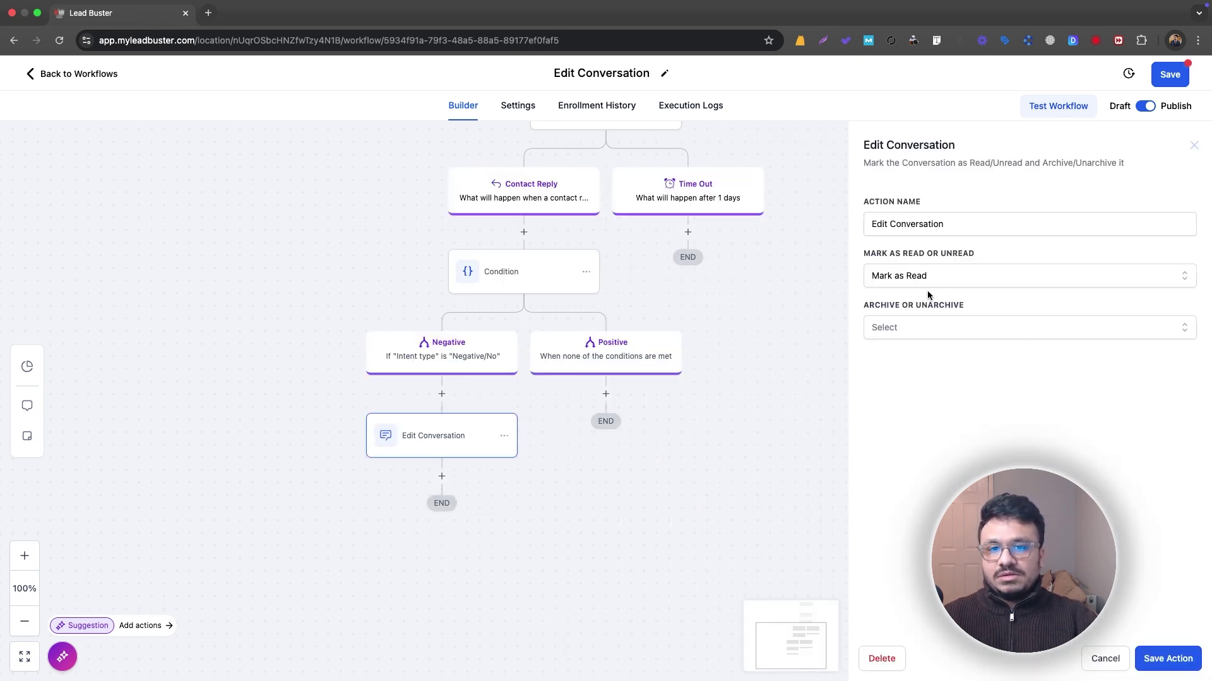
pyautogui.click(1194, 149)
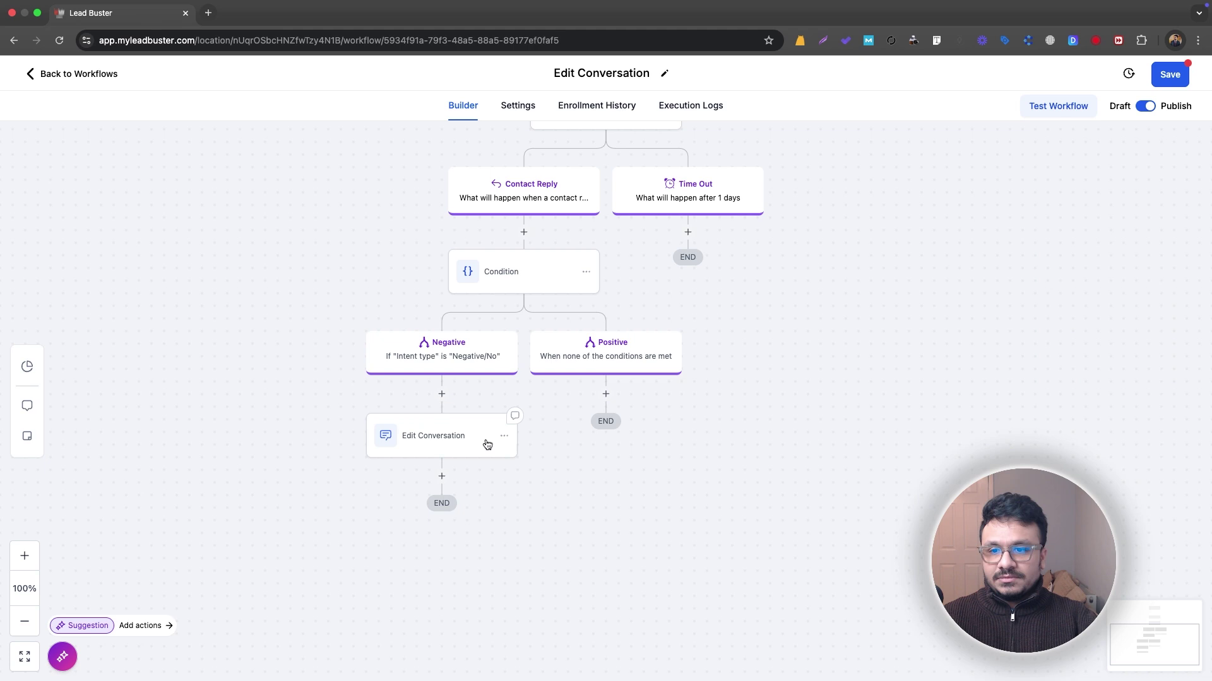
# Copy the Edit Conversation action from the Negative branch into the Positive branch.
pyautogui.click(505, 435)
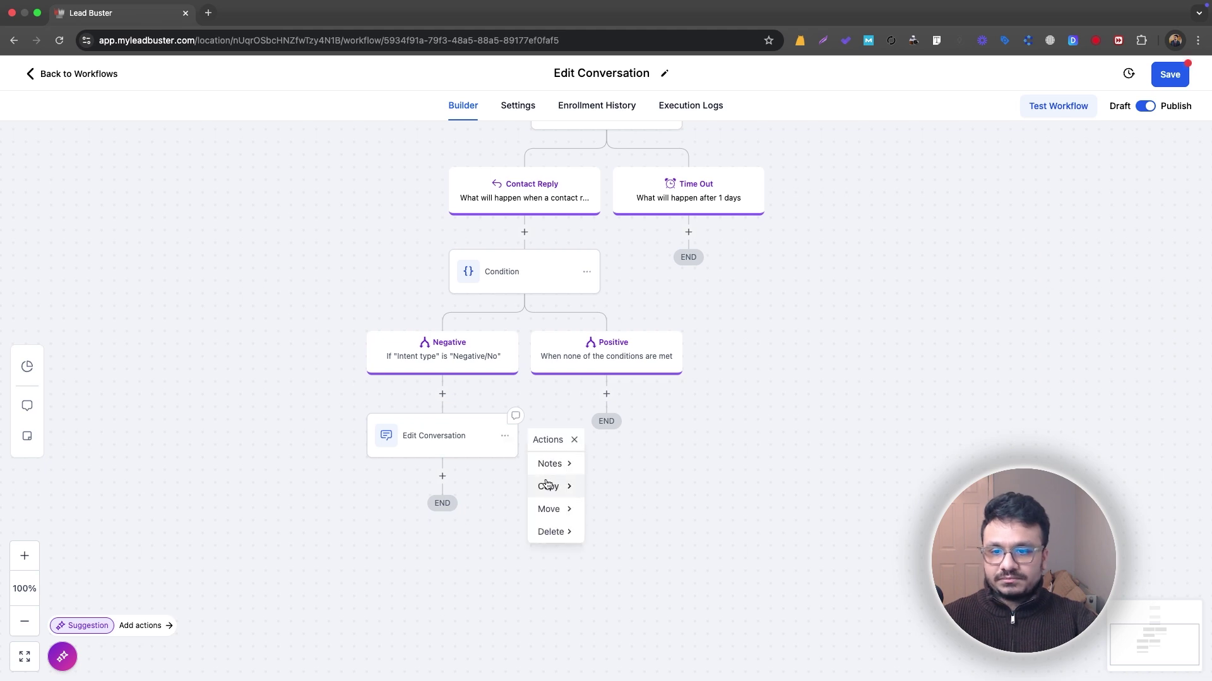
pyautogui.moveTo(551, 484)
pyautogui.click(603, 464)
pyautogui.click(608, 395)
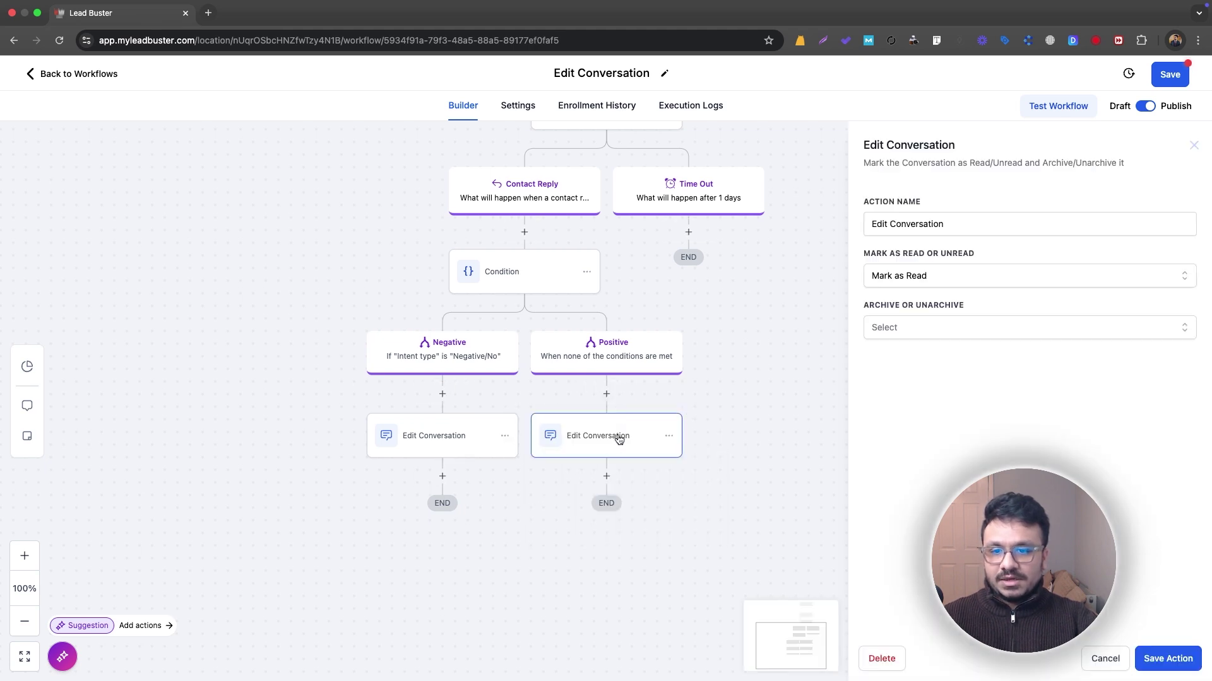
# Set the Positive branch's Edit Conversation action to Mark as Unread and save the action.
pyautogui.click(984, 282)
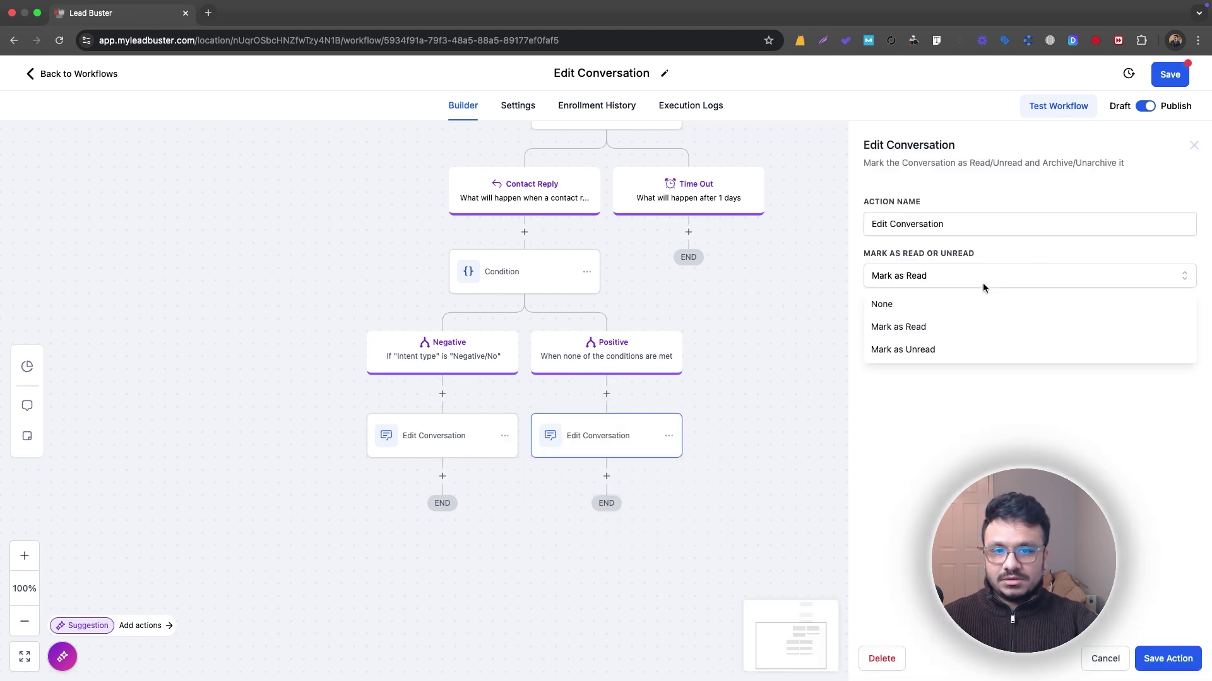
pyautogui.click(945, 347)
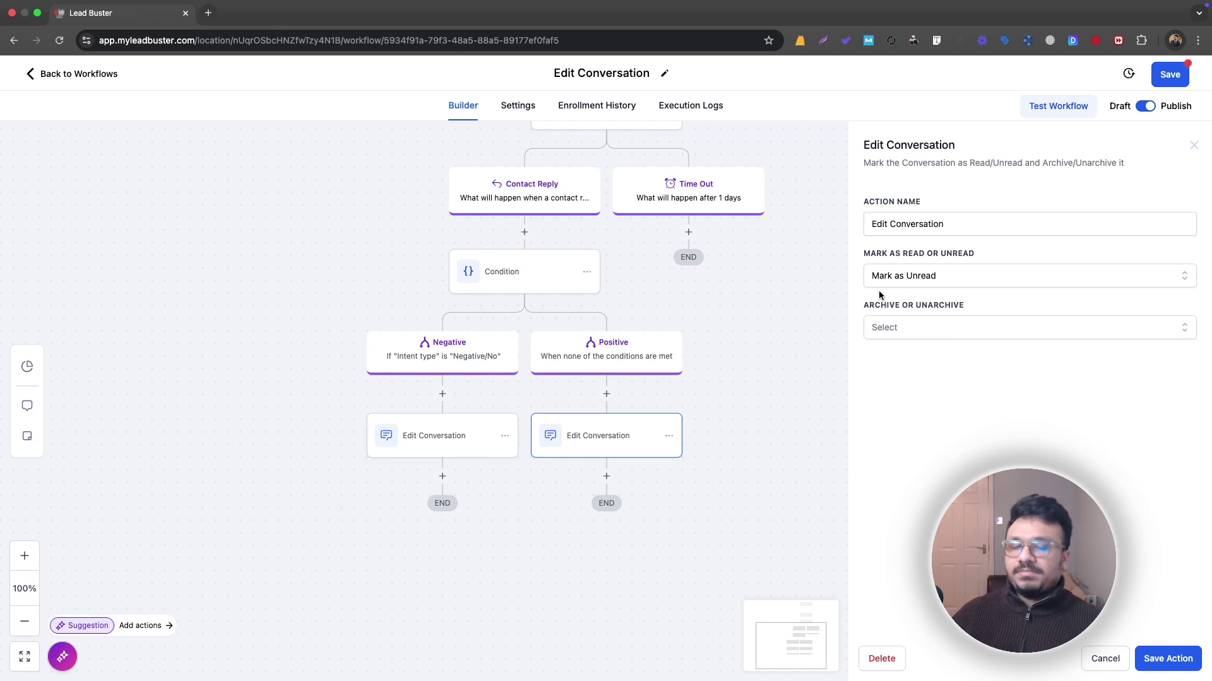
pyautogui.click(1168, 659)
# Delete the Edit Conversation action from the Positive branch.
pyautogui.click(668, 435)
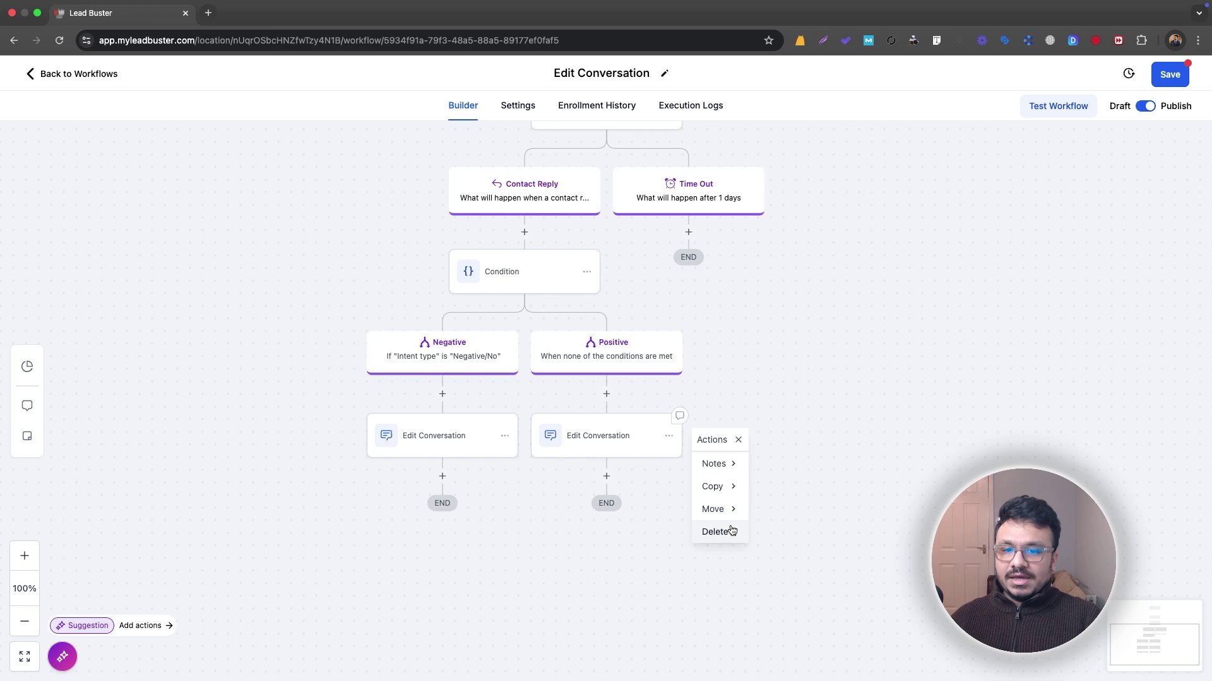
pyautogui.moveTo(735, 530)
pyautogui.click(798, 462)
pyautogui.click(744, 410)
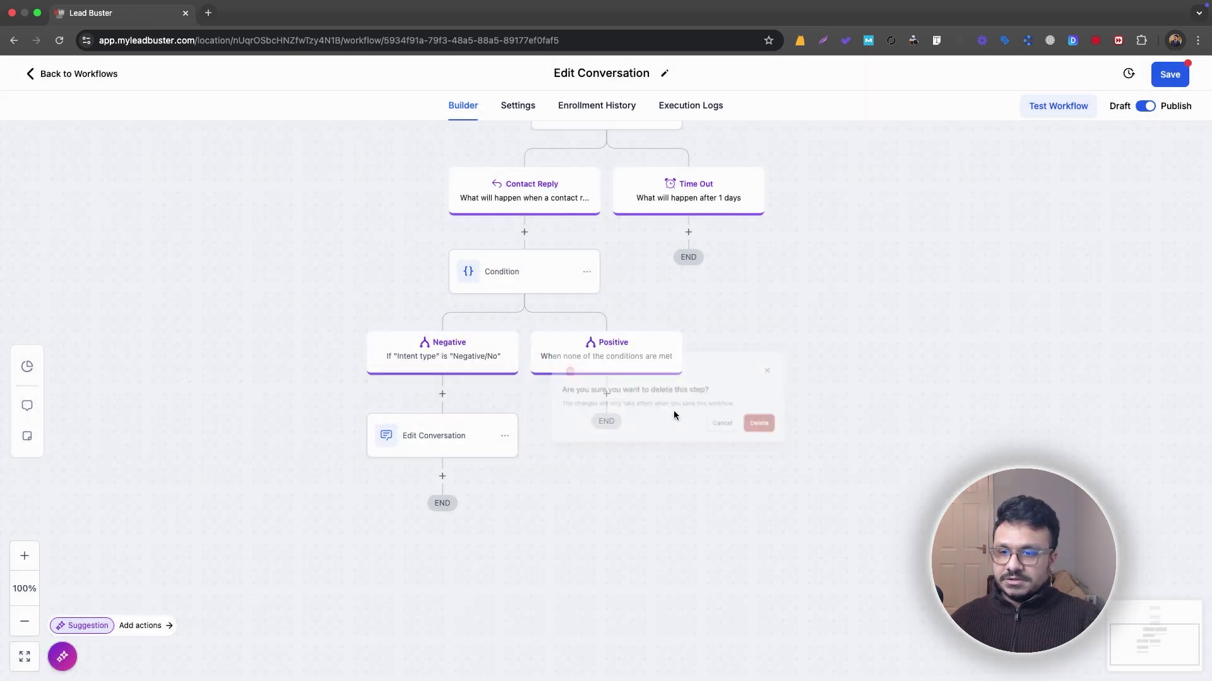
# Add a Send Internal Notification action to the Positive branch.
pyautogui.click(606, 394)
pyautogui.write('in')
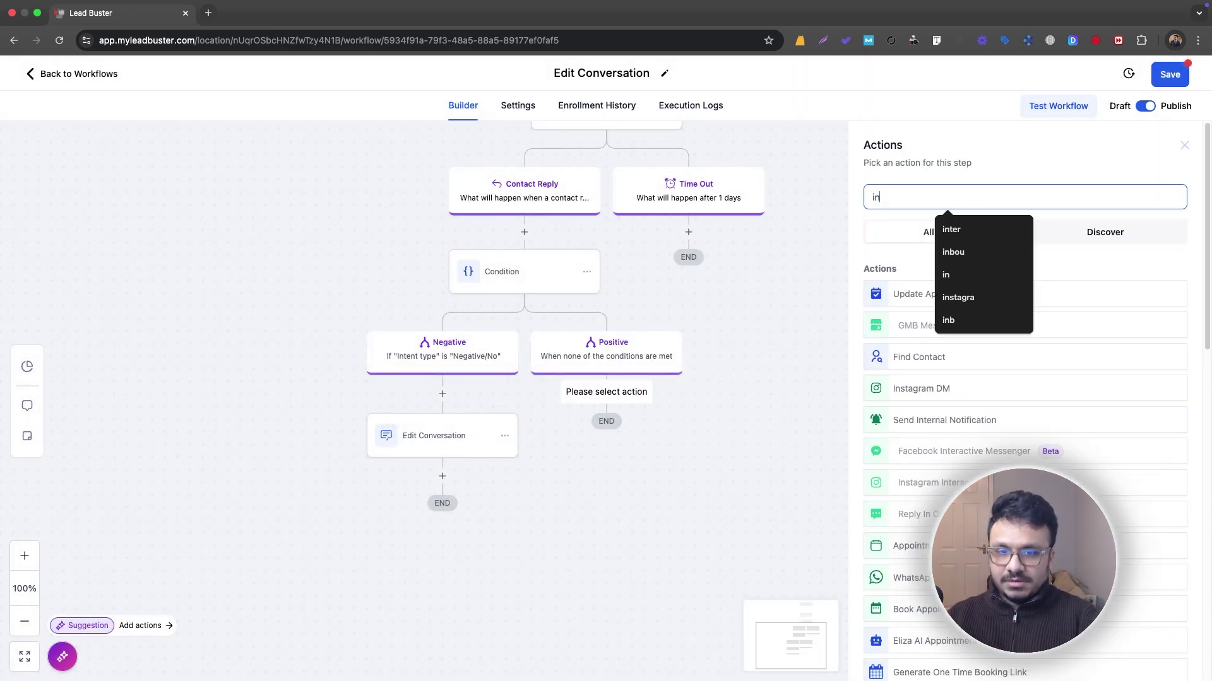
pyautogui.write('ter')
pyautogui.click(946, 297)
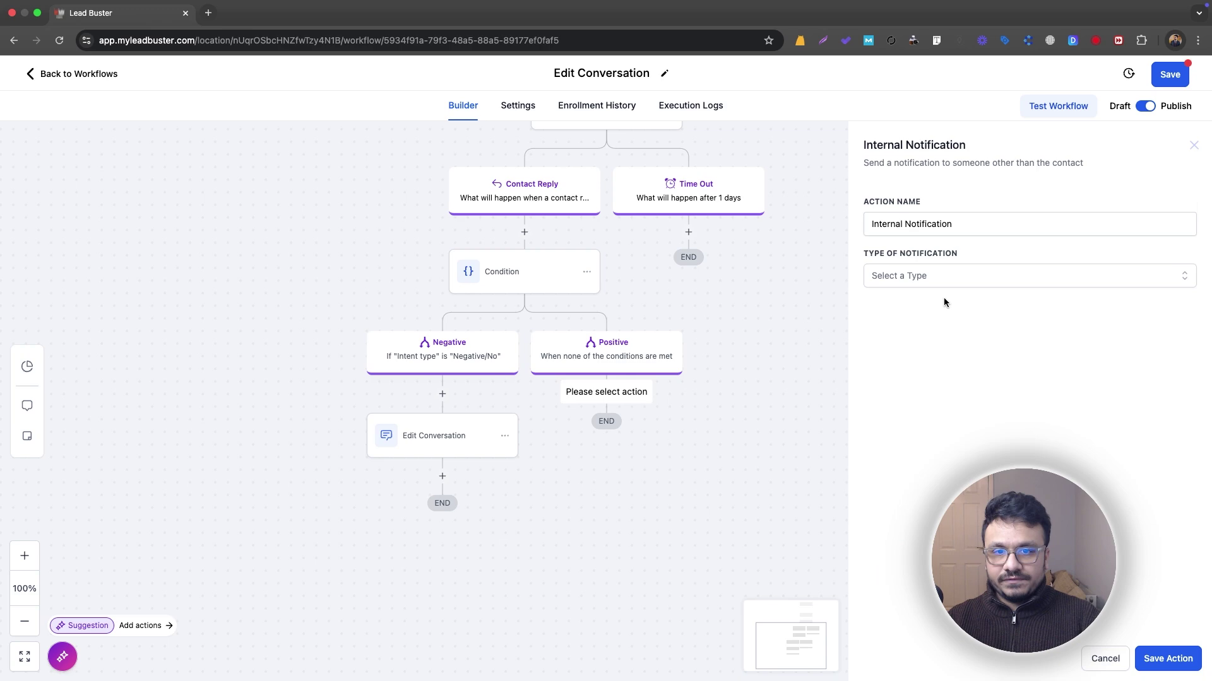
# Set the internal notification's type to Email and its To User Type to Assigned User.
pyautogui.click(939, 277)
pyautogui.click(915, 306)
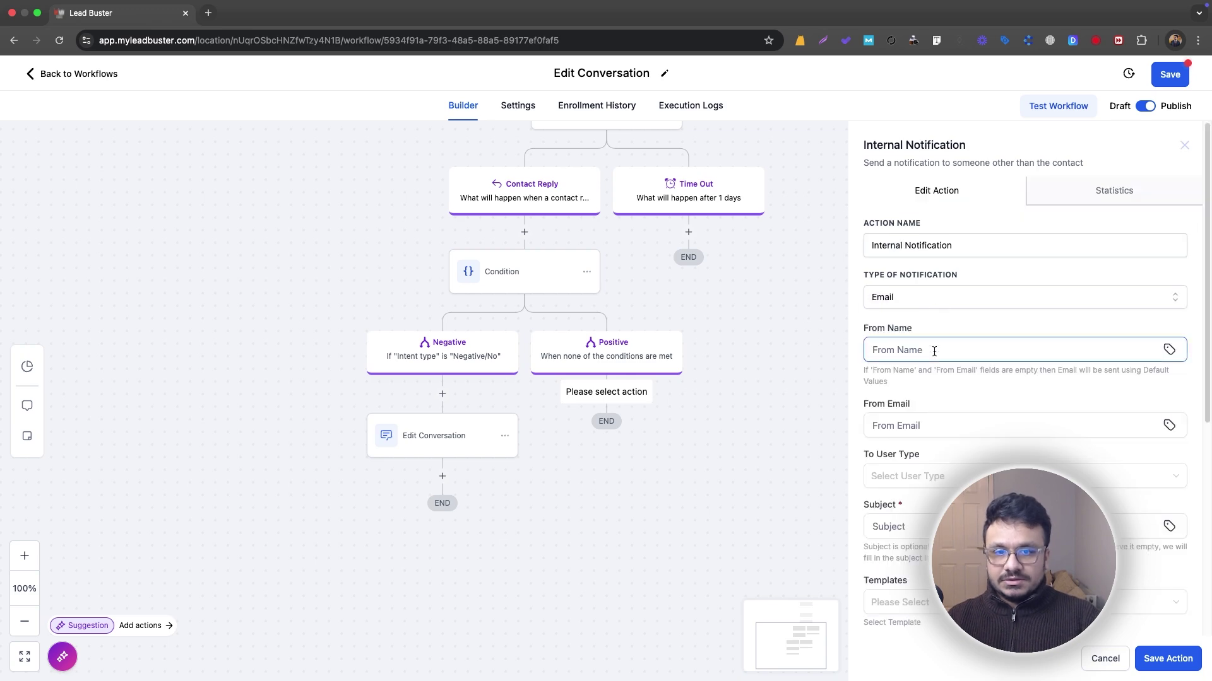
pyautogui.scroll(-5, 975, 383)
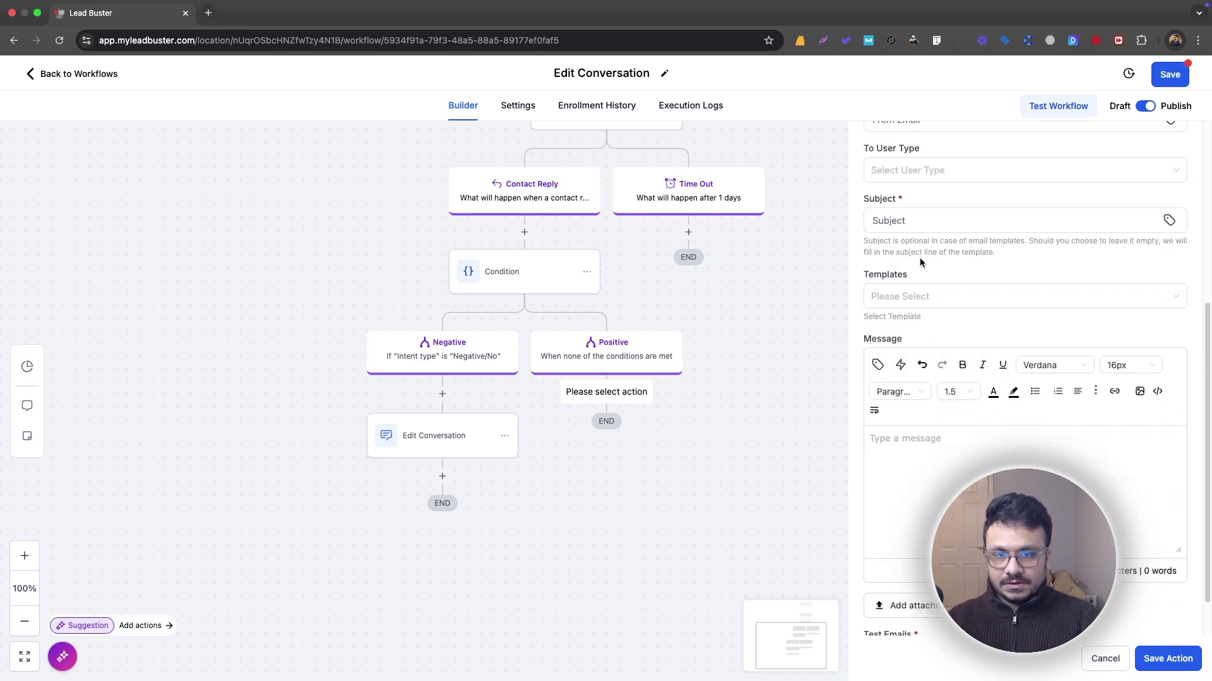
pyautogui.click(919, 169)
pyautogui.click(915, 220)
# Enter the notification subject "{{contact.name}} has replied to your email" and save the action.
pyautogui.click(903, 219)
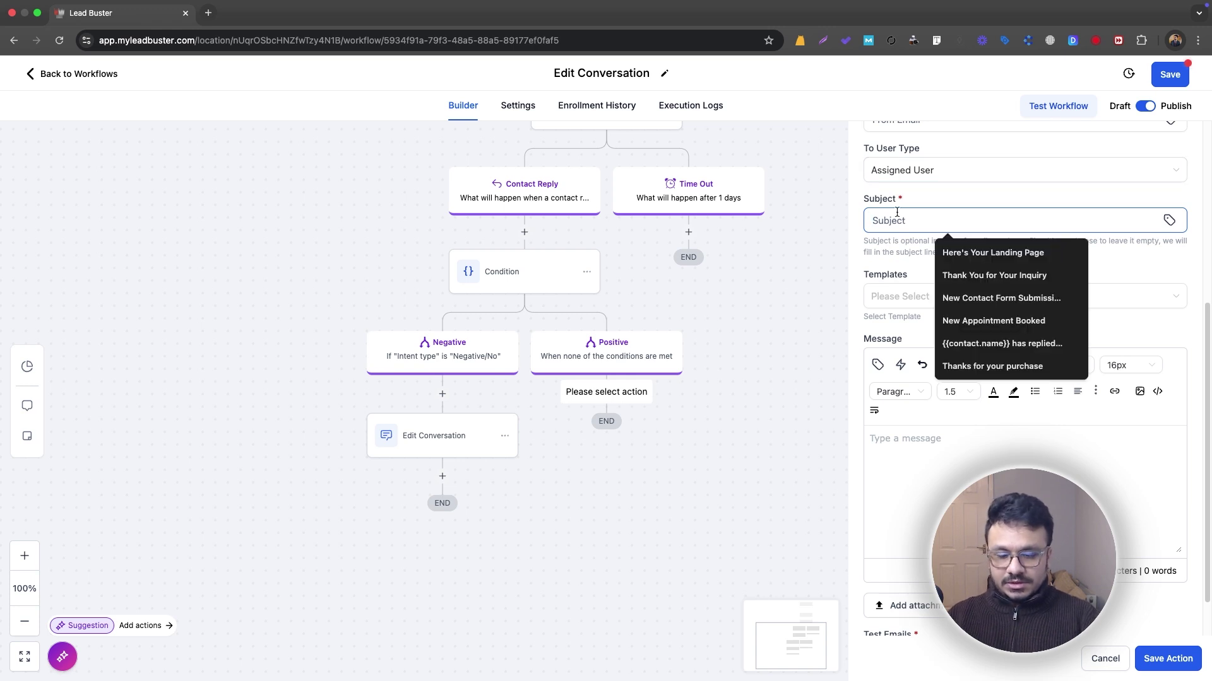
pyautogui.write('{{contact.na')
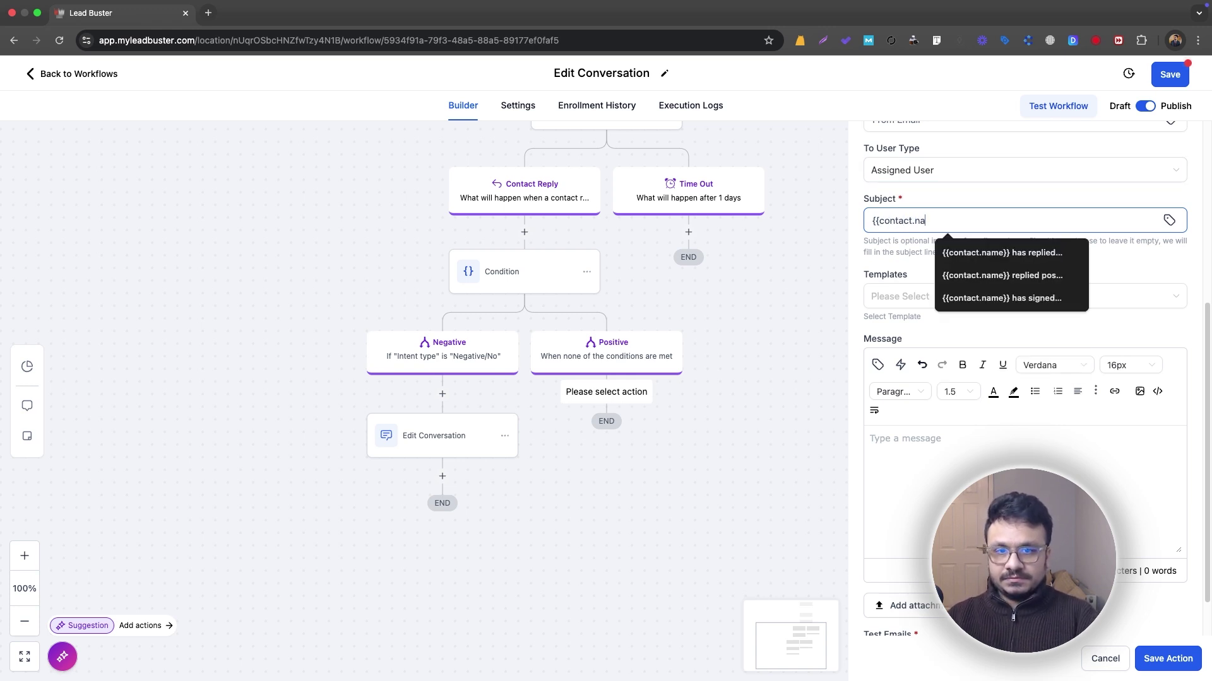
pyautogui.write('me}')
pyautogui.write('} ha')
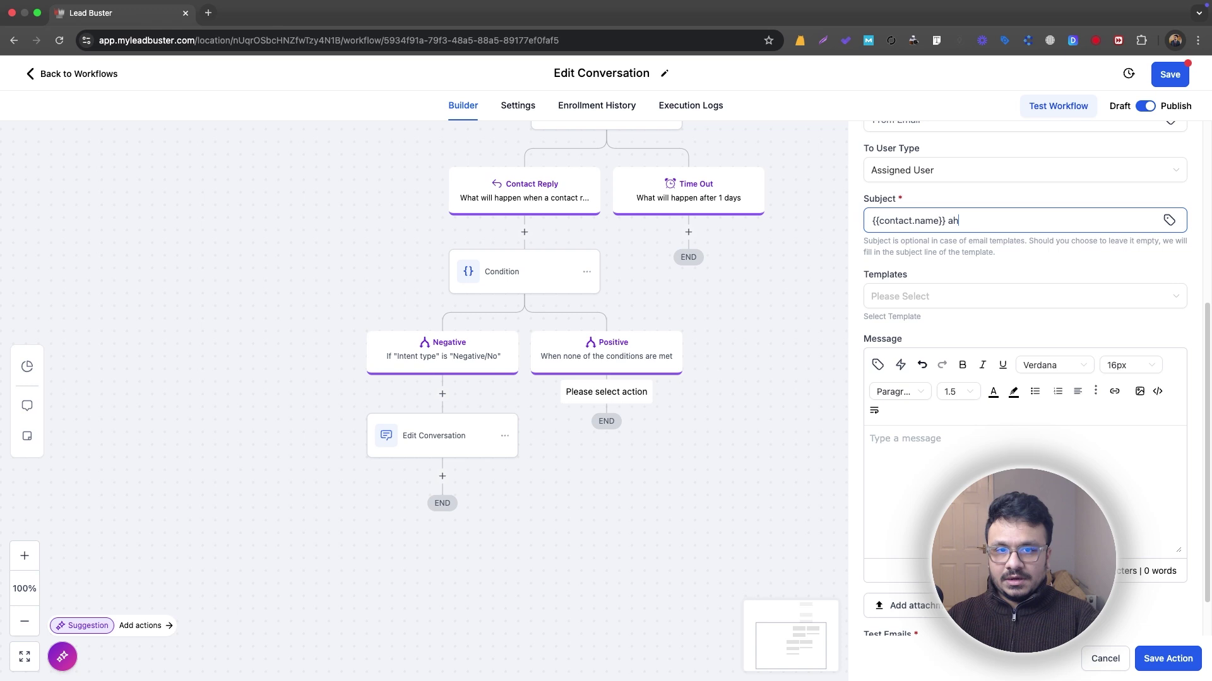
pyautogui.press('BackSpace')
pyautogui.press('BackSpace')
pyautogui.press('BackSpace')
pyautogui.write('has replied')
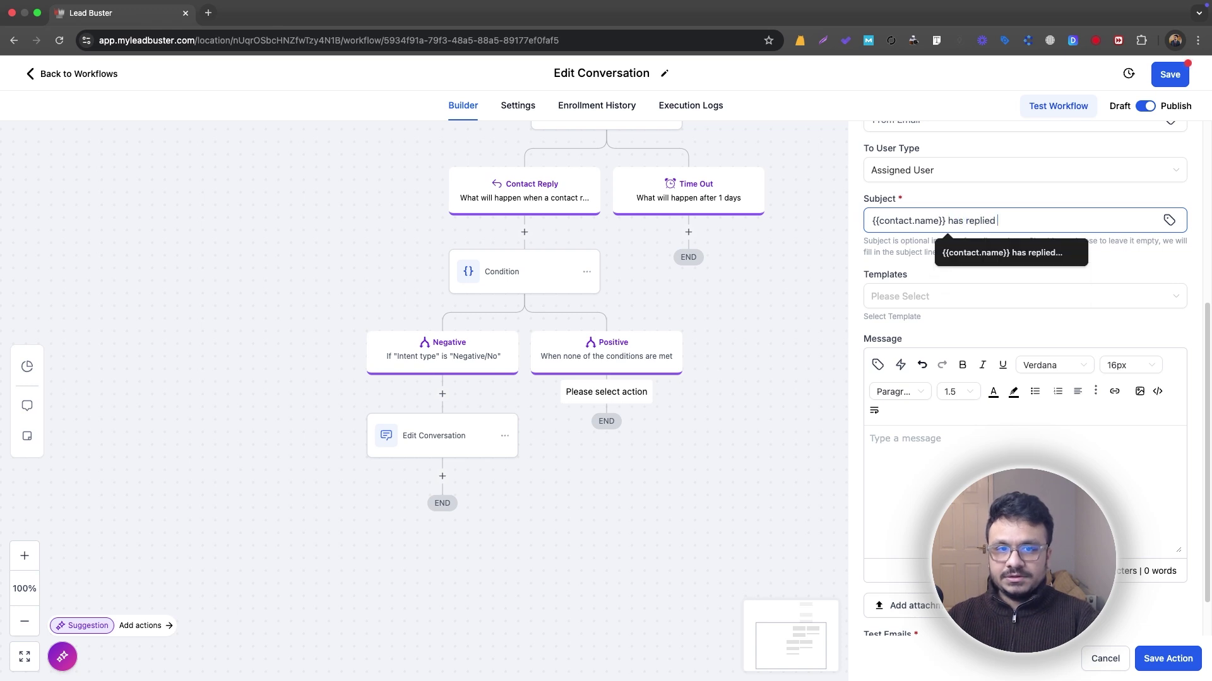
pyautogui.write(' to your email')
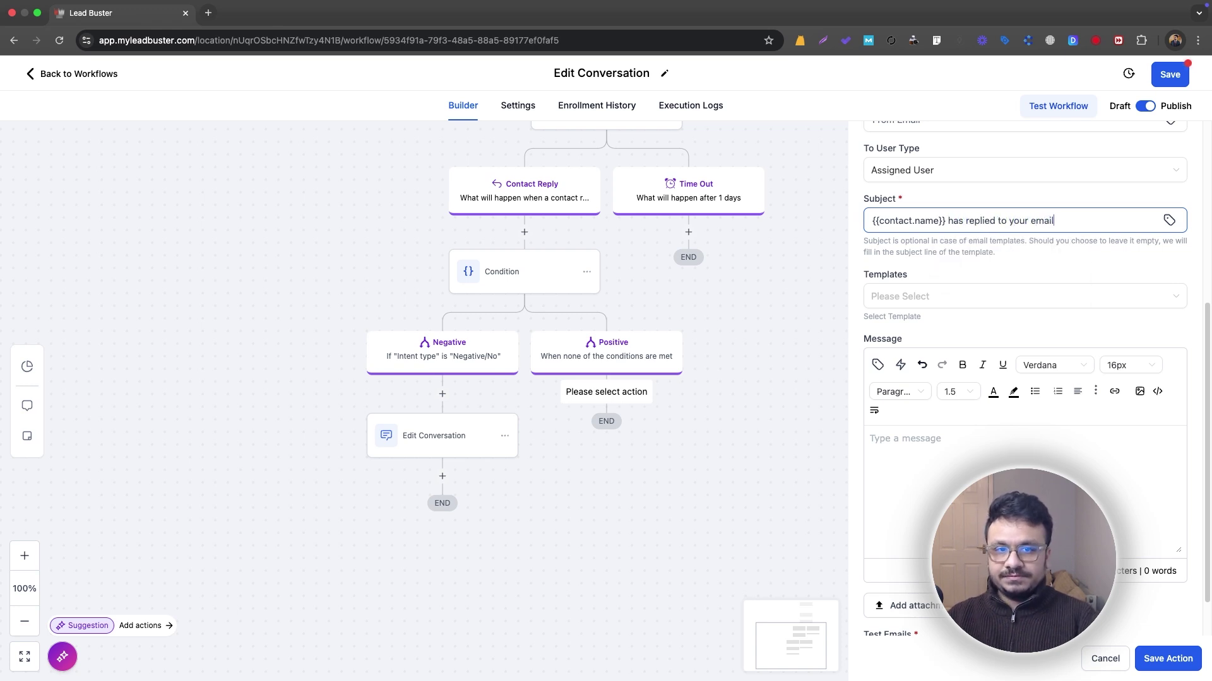
pyautogui.click(1168, 659)
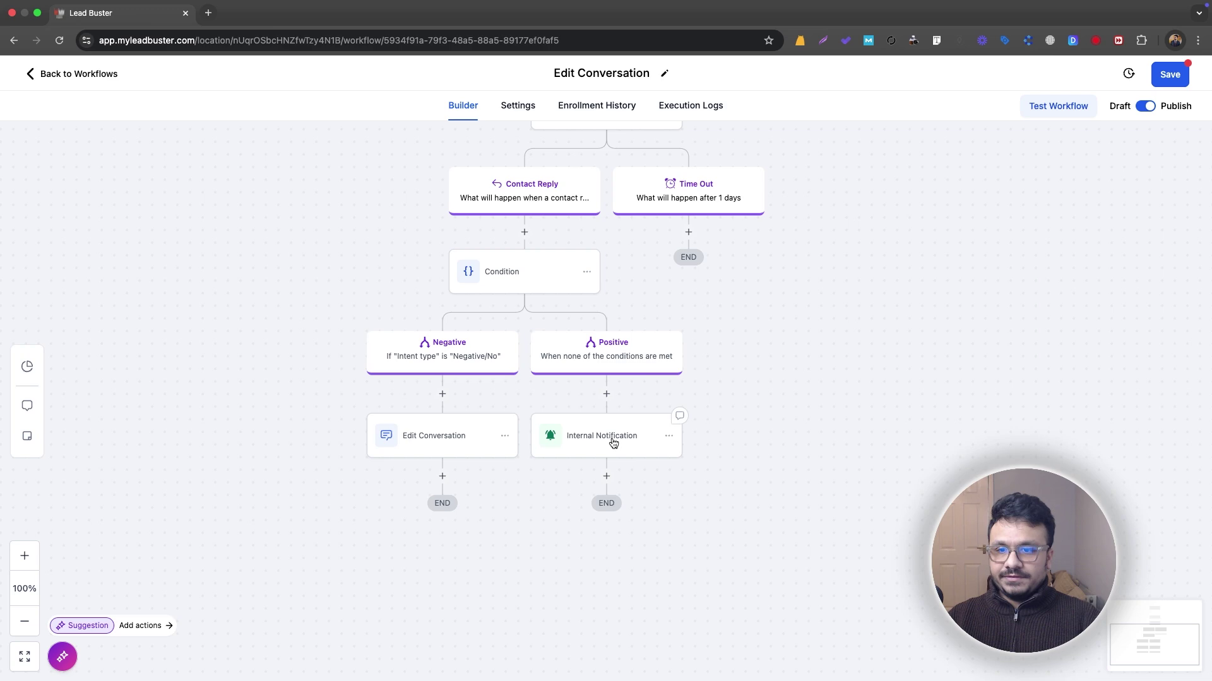
# Save the workflow with its completed reply branches.
pyautogui.scroll(2, 593, 436)
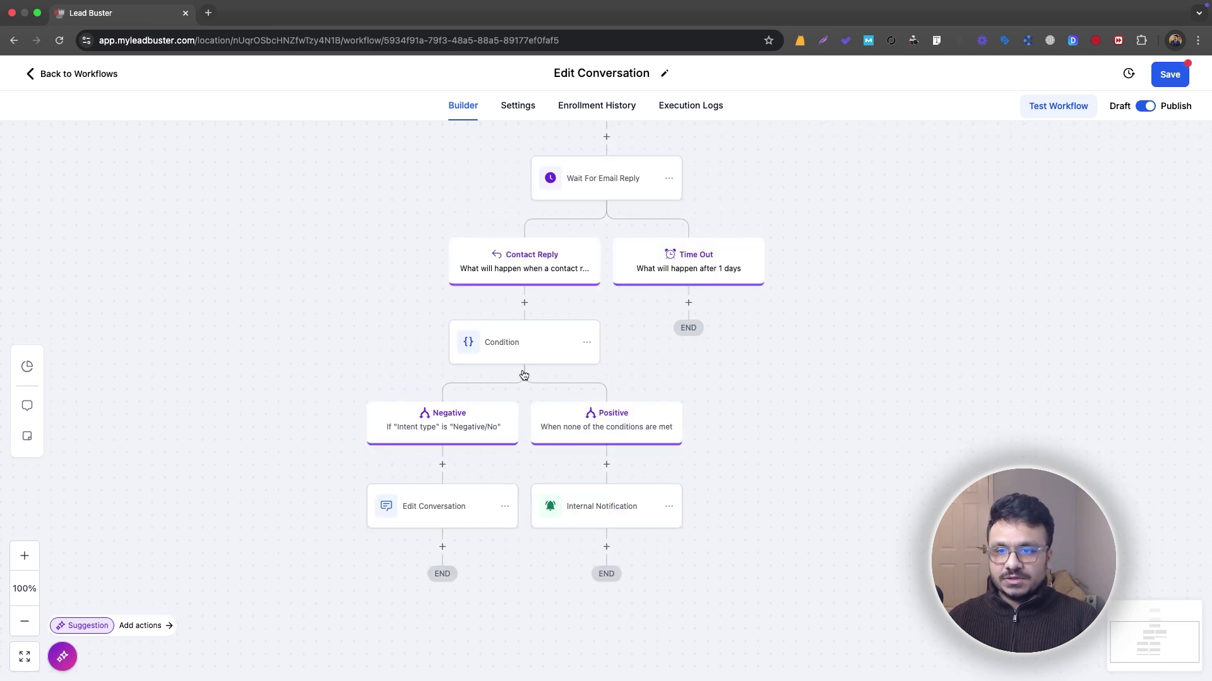
pyautogui.click(1169, 74)
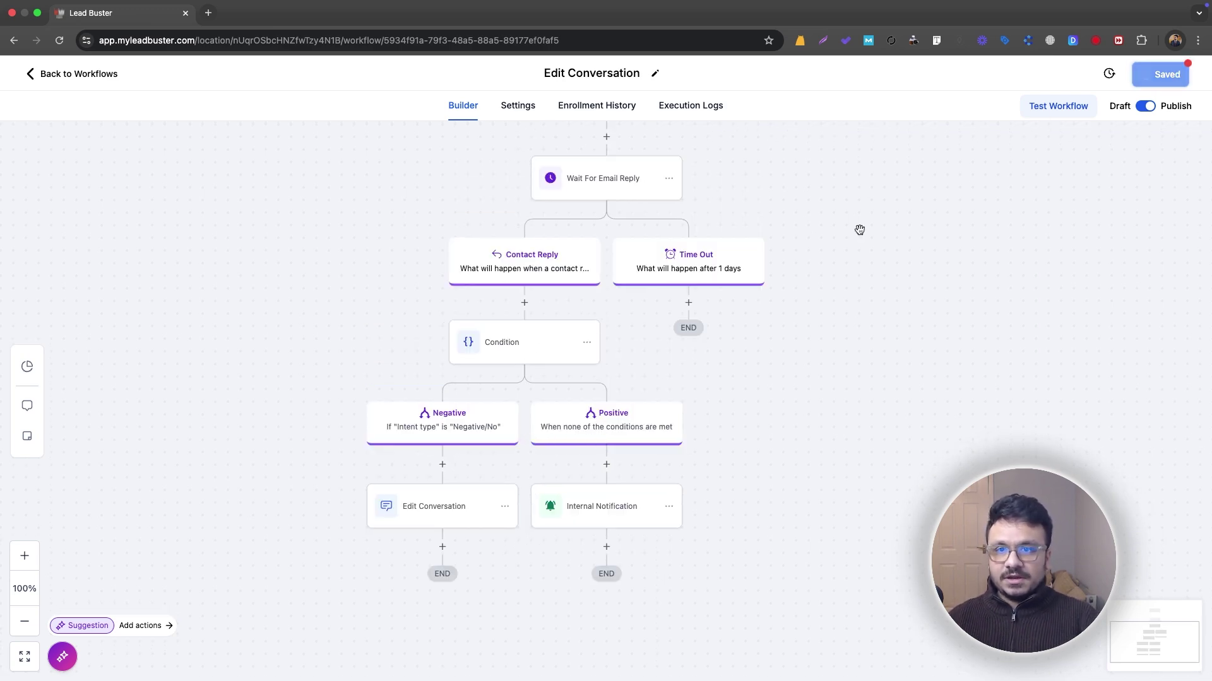
pyautogui.scroll(-5, 531, 379)
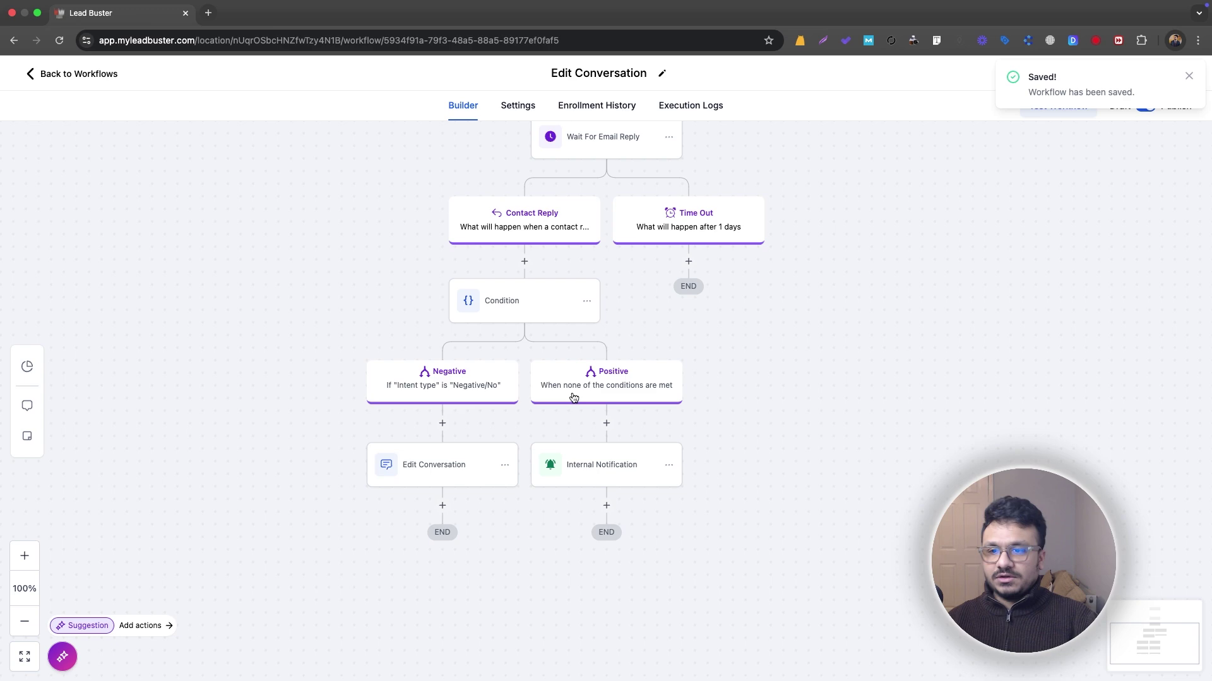